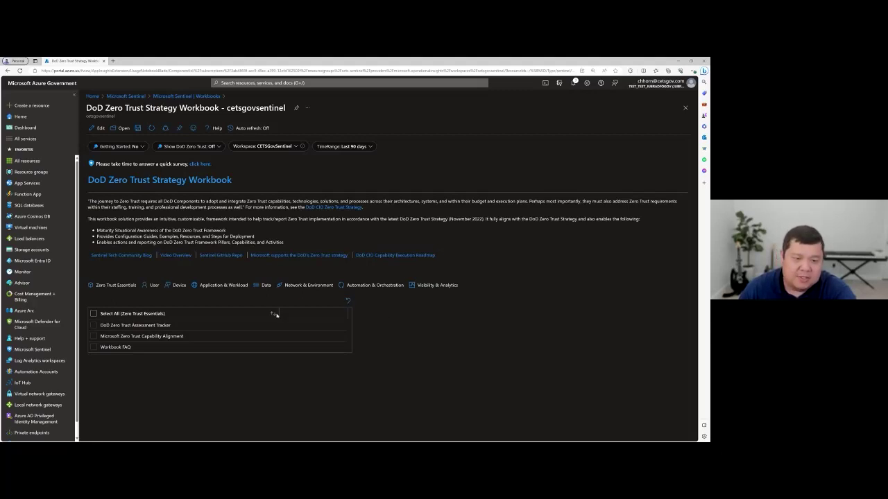
Open the User pillar and review the description and ZT impact for capability 1.1 User Inventory.
{"action": "left_click", "coordinate": [153, 286]}
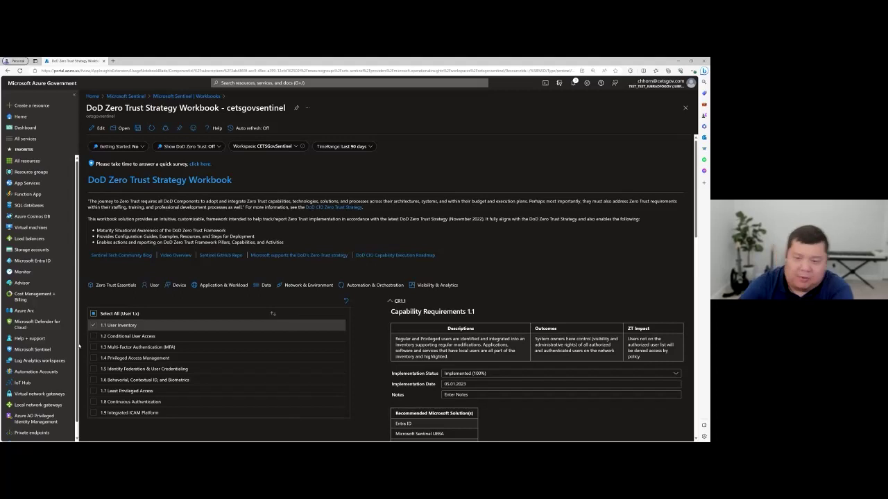
{"action": "scroll", "coordinate": [451, 302], "scroll_direction": "down", "scroll_amount": 3}
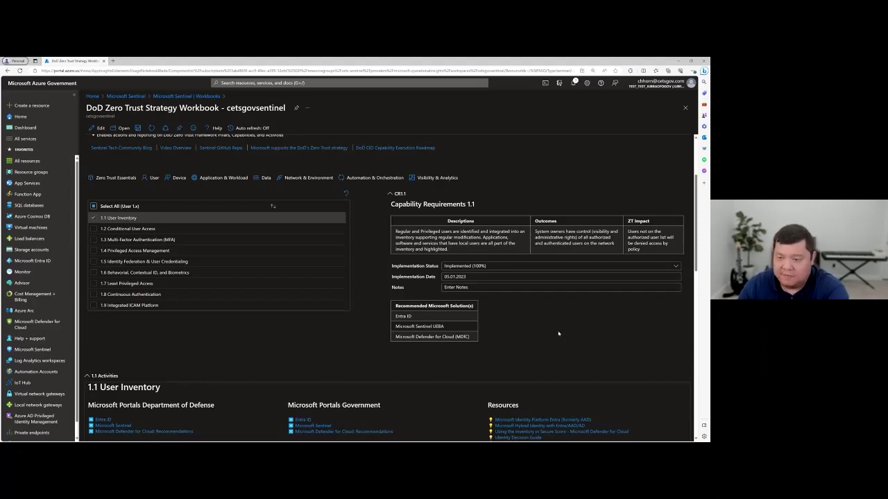
{"action": "scroll", "coordinate": [558, 333], "scroll_direction": "up", "scroll_amount": 2}
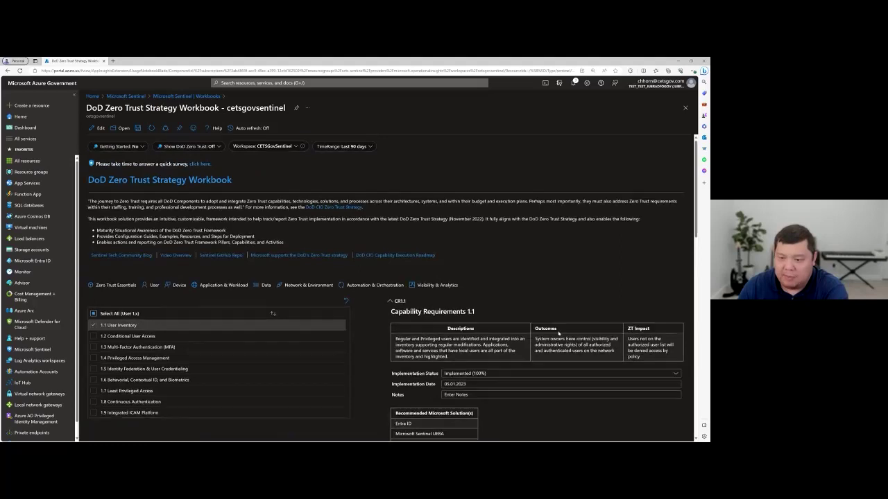
{"action": "scroll", "coordinate": [558, 333], "scroll_direction": "down", "scroll_amount": 2}
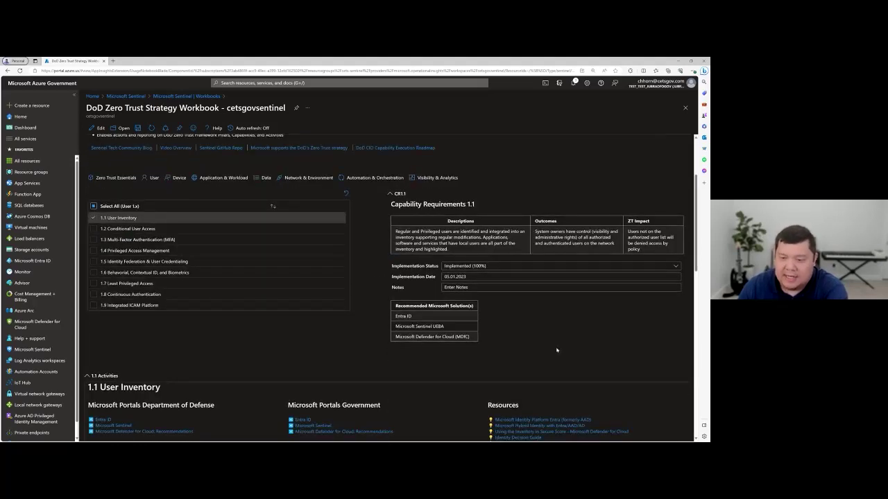
{"action": "scroll", "coordinate": [557, 351], "scroll_direction": "down", "scroll_amount": 3}
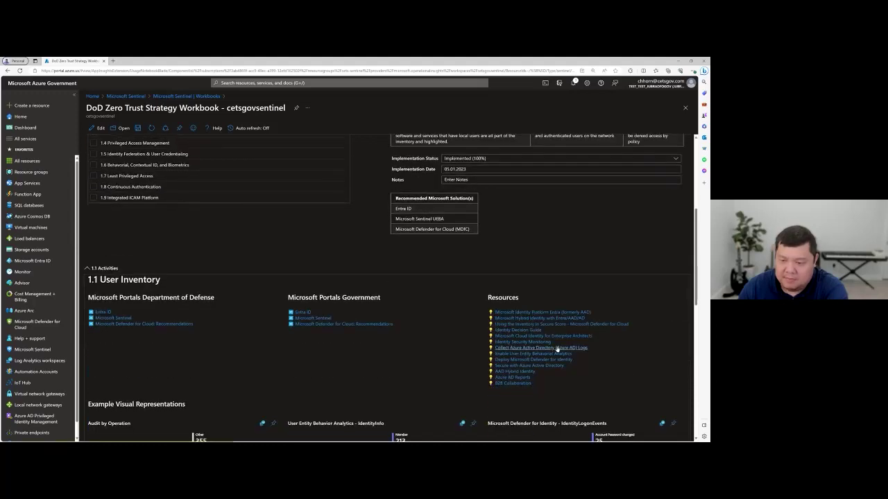
{"action": "scroll", "coordinate": [569, 266], "scroll_direction": "up", "scroll_amount": 3}
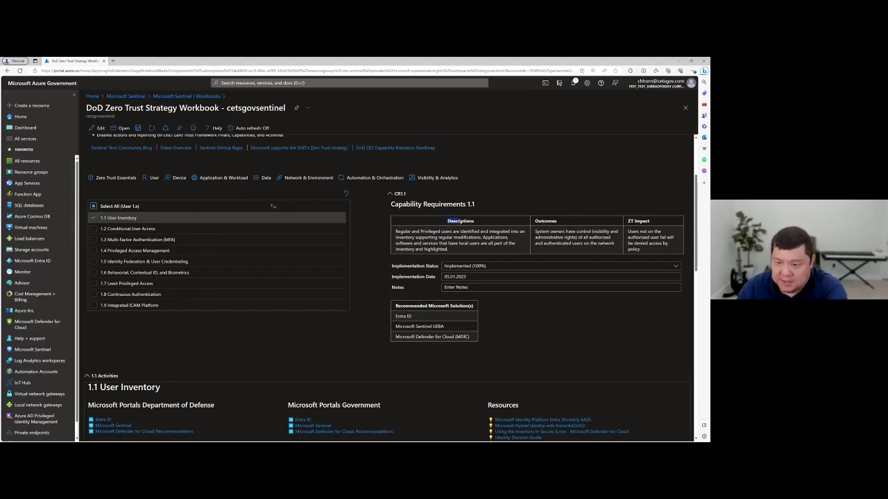
{"action": "left_click_drag", "start_coordinate": [448, 249], "coordinate": [393, 234]}
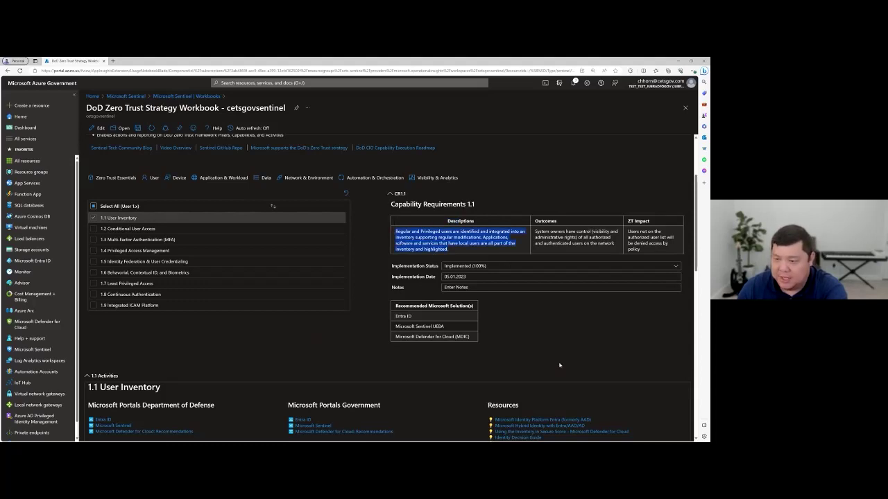
{"action": "left_click", "coordinate": [616, 243]}
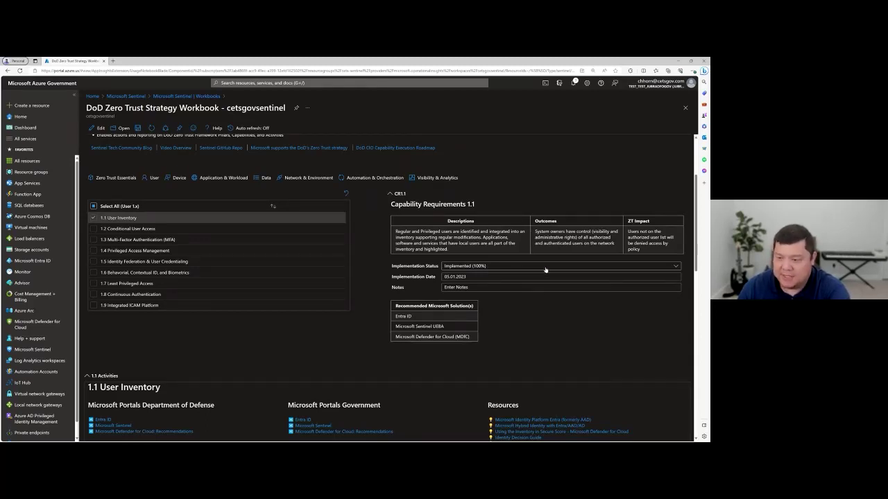
Inspect the implementation status choices, implementation date and notes fields of Capability Requirements 1.1.
{"action": "left_click", "coordinate": [545, 268]}
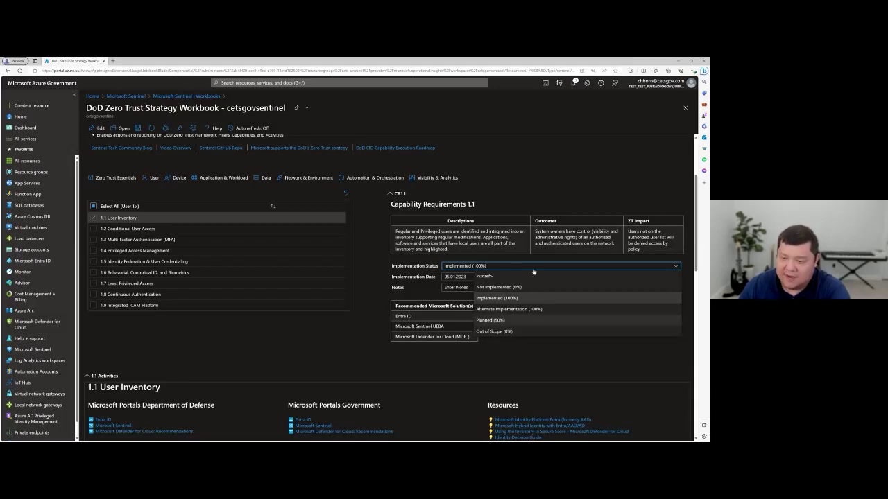
{"action": "left_click", "coordinate": [539, 341]}
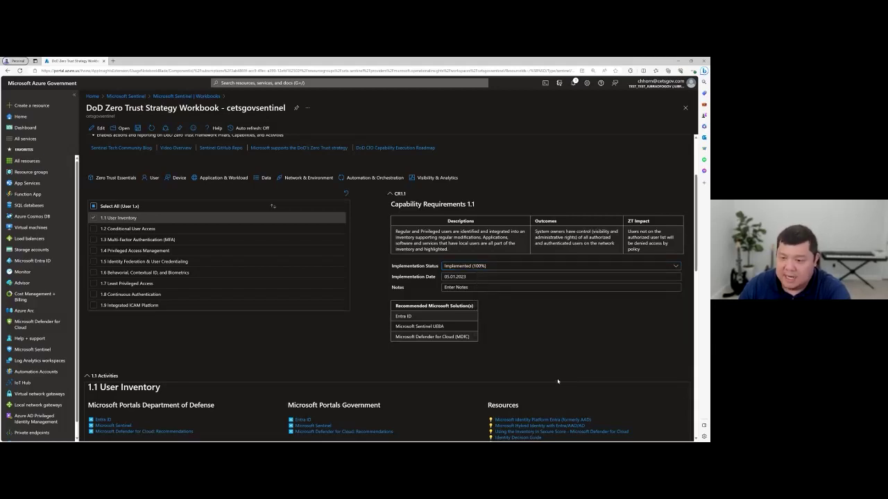
{"action": "left_click", "coordinate": [411, 275]}
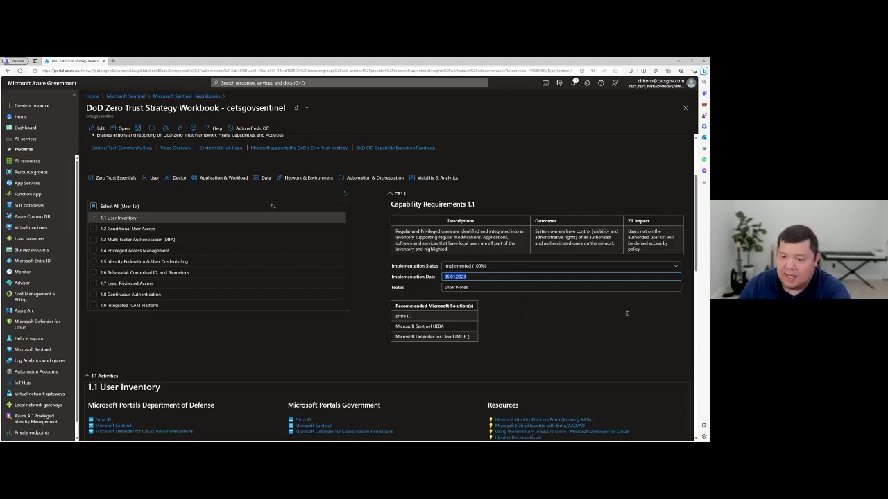
{"action": "left_click", "coordinate": [616, 330]}
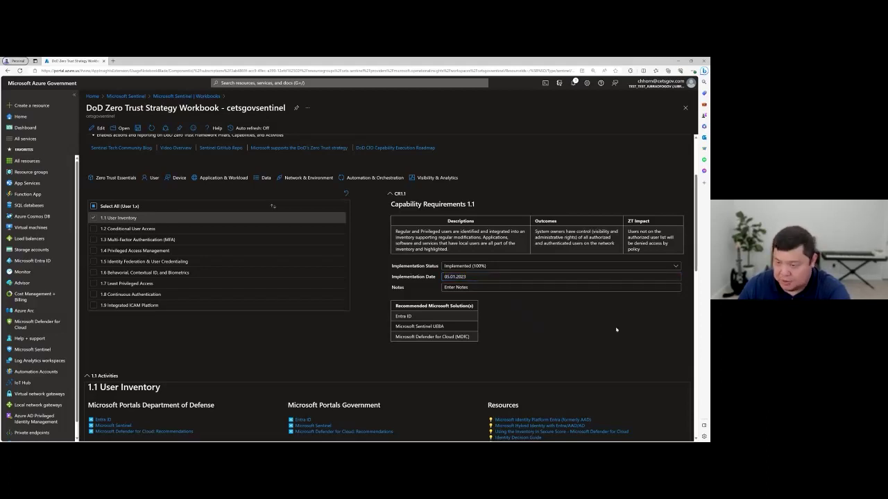
{"action": "left_click", "coordinate": [500, 289]}
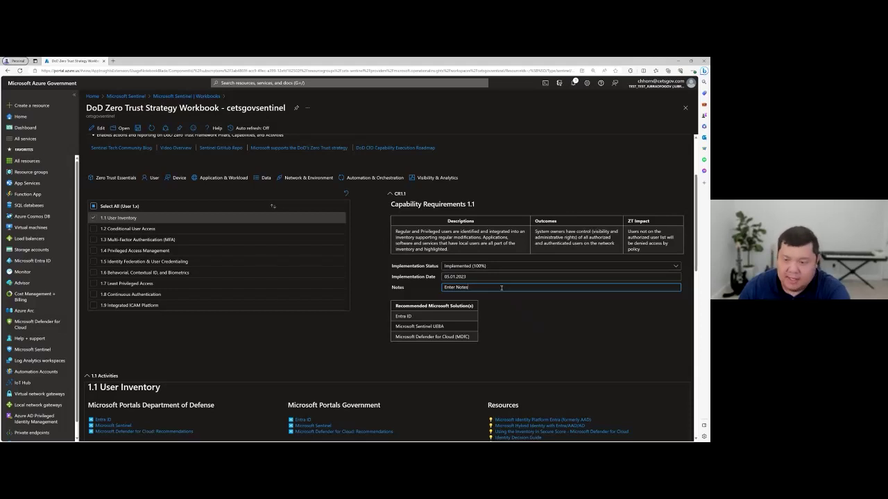
{"action": "left_click_drag", "start_coordinate": [501, 288], "coordinate": [418, 288]}
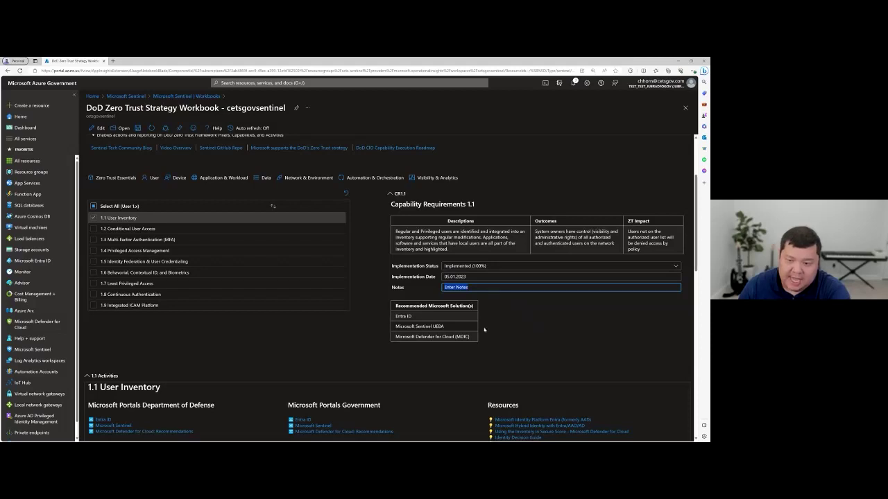
Examine the recommended Microsoft solutions for Capability Requirements 1.1, including Entra ID.
{"action": "left_click_drag", "start_coordinate": [392, 310], "coordinate": [583, 311]}
{"action": "left_click", "coordinate": [510, 305]}
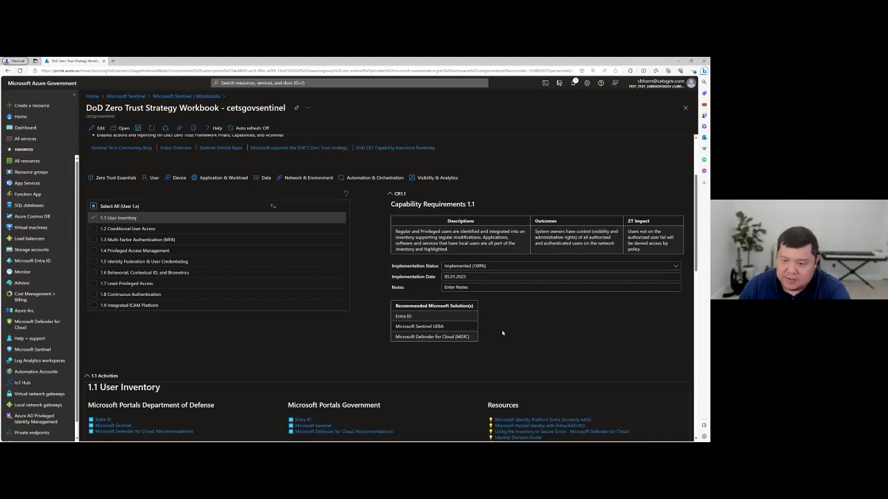
{"action": "triple_click", "coordinate": [396, 316]}
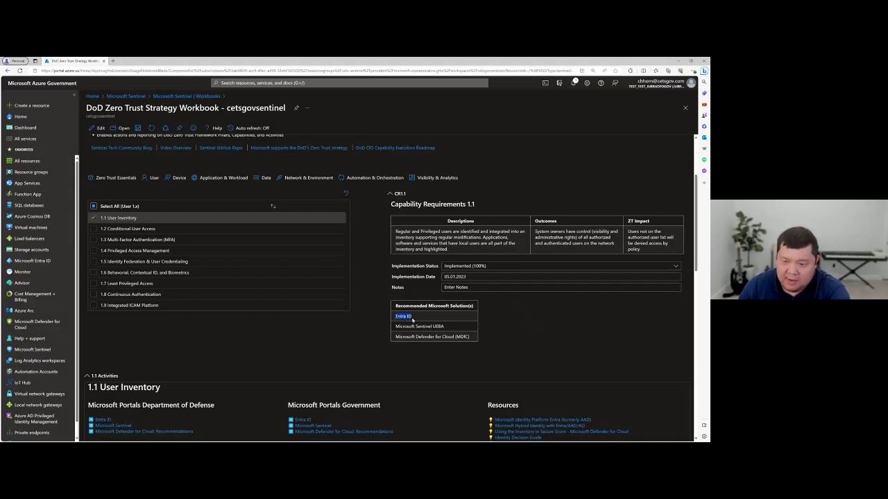
{"action": "left_click", "coordinate": [449, 329]}
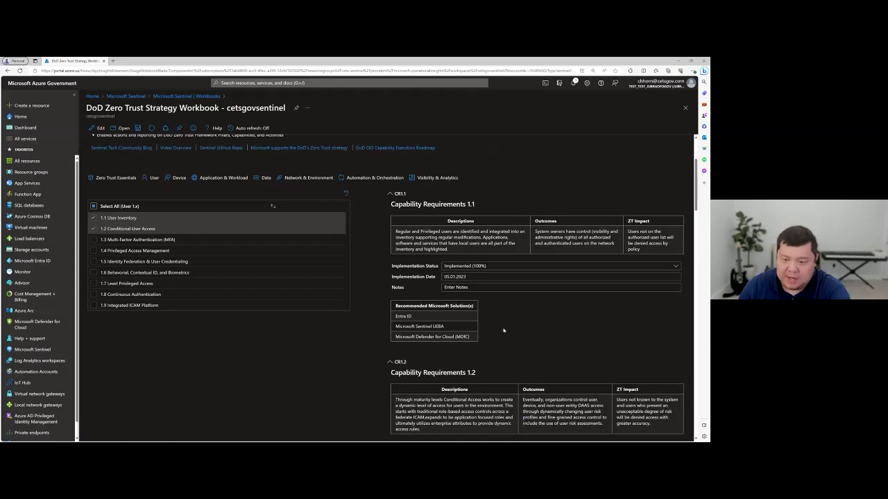
Show 1.2 Conditional User Access alongside 1.1 and compare their requirements, implementation fields and recommended Microsoft solutions.
{"action": "scroll", "coordinate": [503, 331], "scroll_direction": "down", "scroll_amount": 3}
{"action": "left_click_drag", "start_coordinate": [388, 391], "coordinate": [460, 390]}
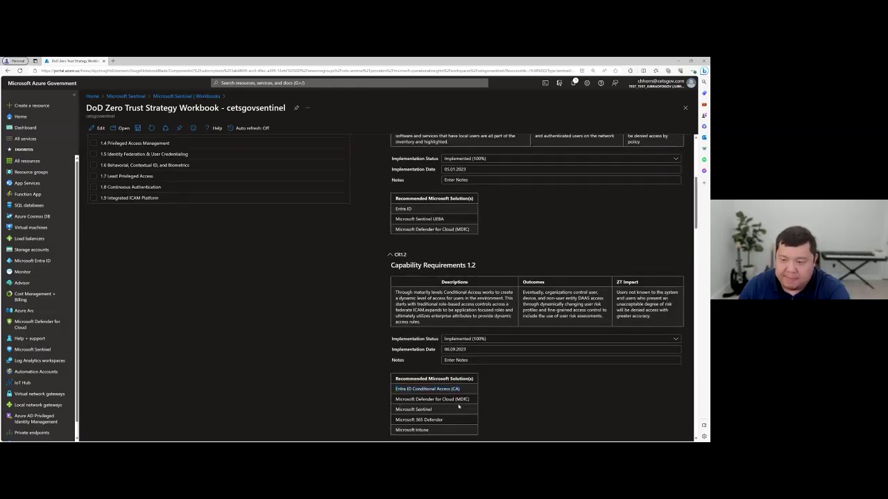
{"action": "scroll", "coordinate": [515, 405], "scroll_direction": "up", "scroll_amount": 3}
{"action": "scroll", "coordinate": [510, 358], "scroll_direction": "up", "scroll_amount": 3}
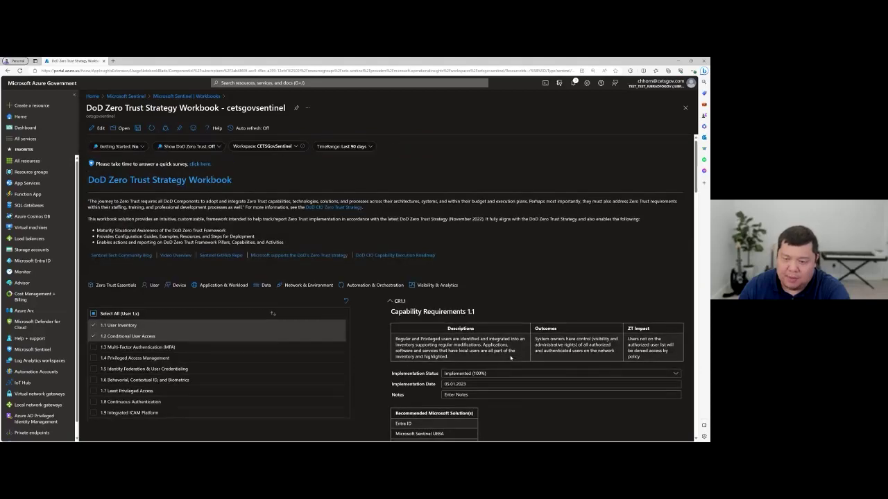
{"action": "scroll", "coordinate": [514, 375], "scroll_direction": "down", "scroll_amount": 6}
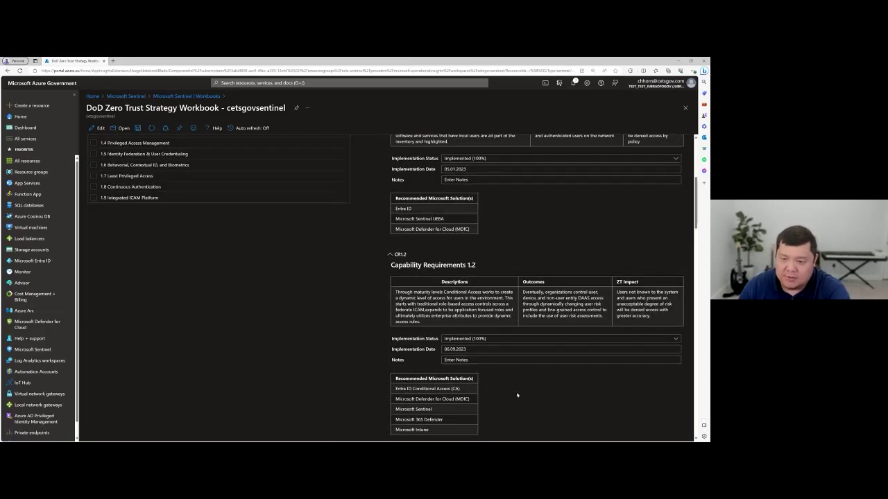
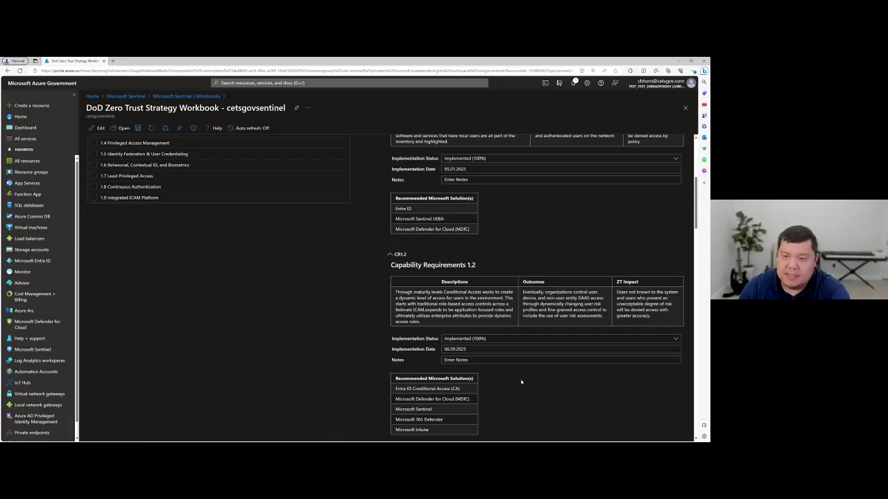
{"action": "scroll", "coordinate": [519, 317], "scroll_direction": "up", "scroll_amount": 2}
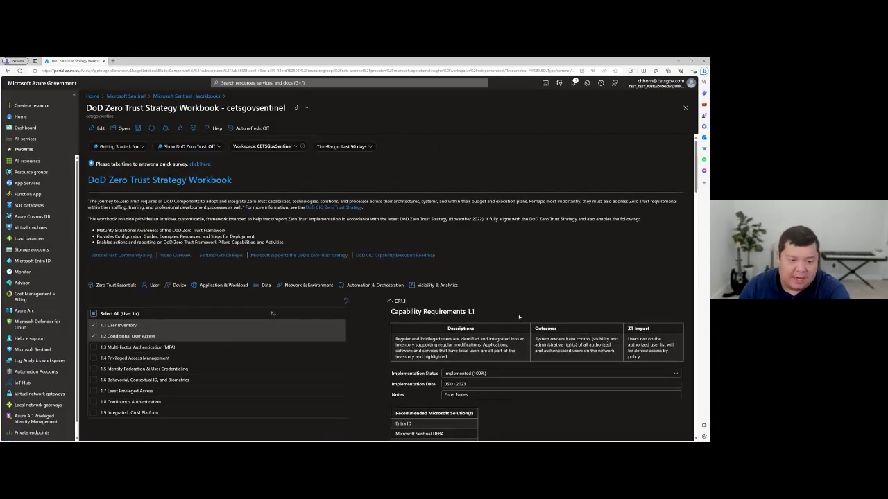
{"action": "scroll", "coordinate": [518, 317], "scroll_direction": "down", "scroll_amount": 5}
{"action": "scroll", "coordinate": [518, 316], "scroll_direction": "up", "scroll_amount": 2}
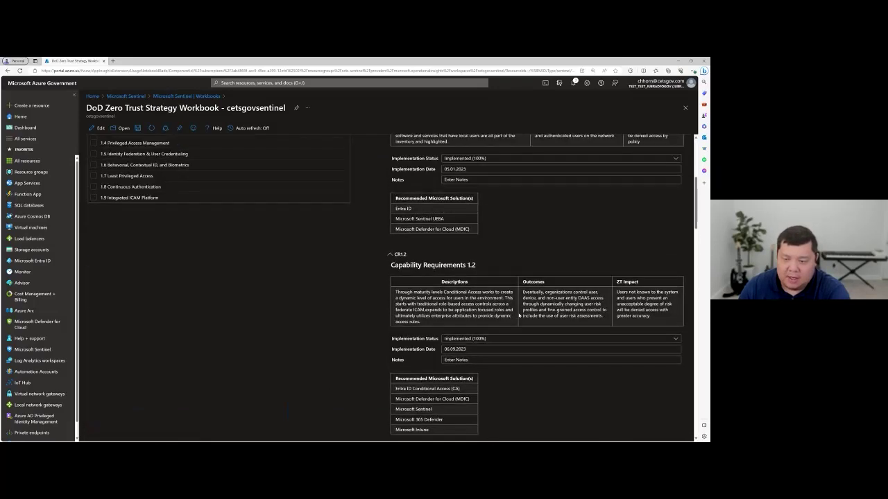
{"action": "scroll", "coordinate": [518, 316], "scroll_direction": "down", "scroll_amount": 3}
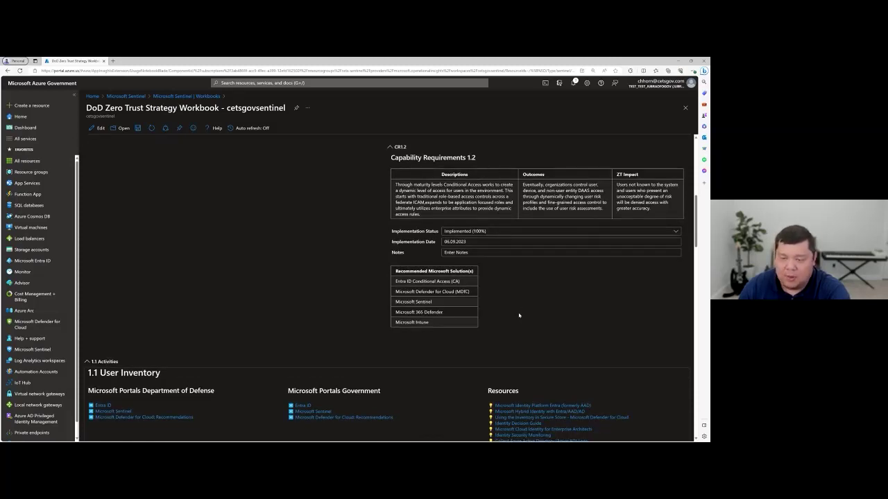
{"action": "scroll", "coordinate": [519, 316], "scroll_direction": "up", "scroll_amount": 3}
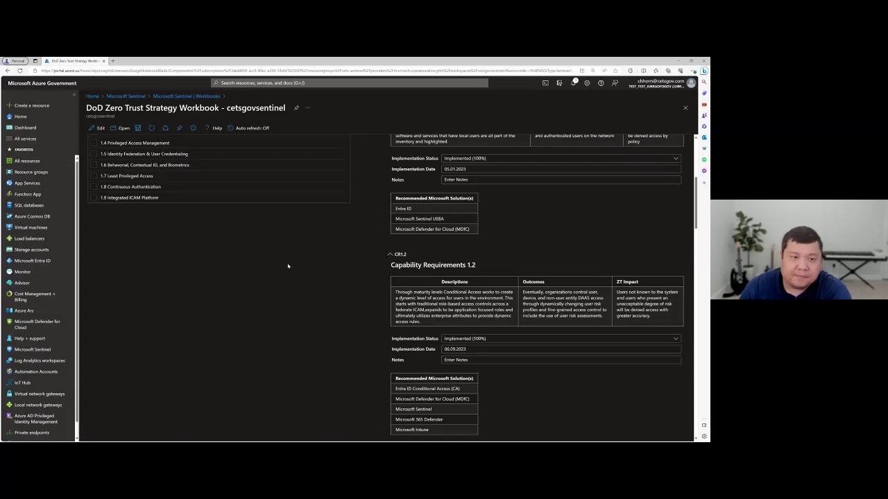
Limit the User capability selection to 1.1 User Inventory only.
{"action": "scroll", "coordinate": [189, 276], "scroll_direction": "up", "scroll_amount": 3}
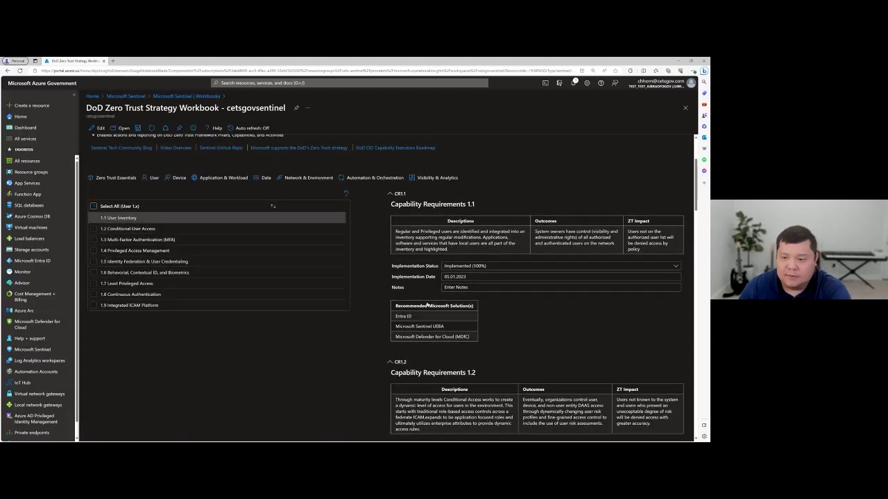
{"action": "scroll", "coordinate": [426, 305], "scroll_direction": "up", "scroll_amount": 3}
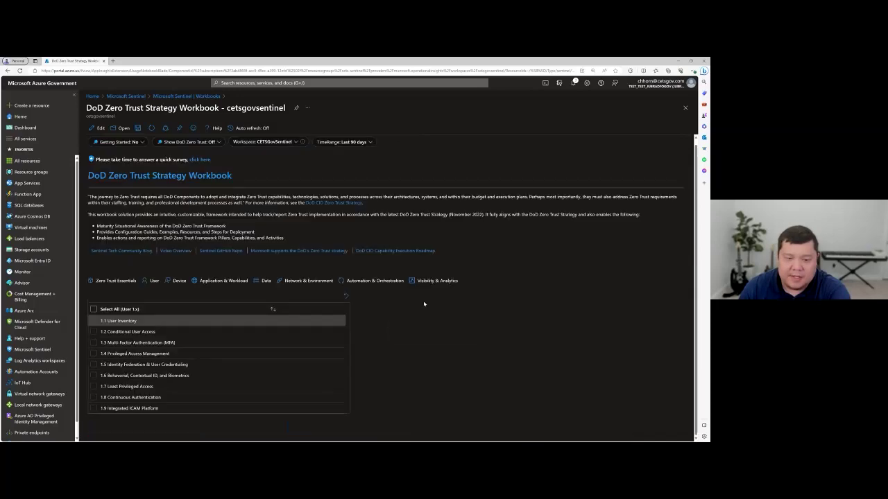
{"action": "left_click", "coordinate": [118, 320]}
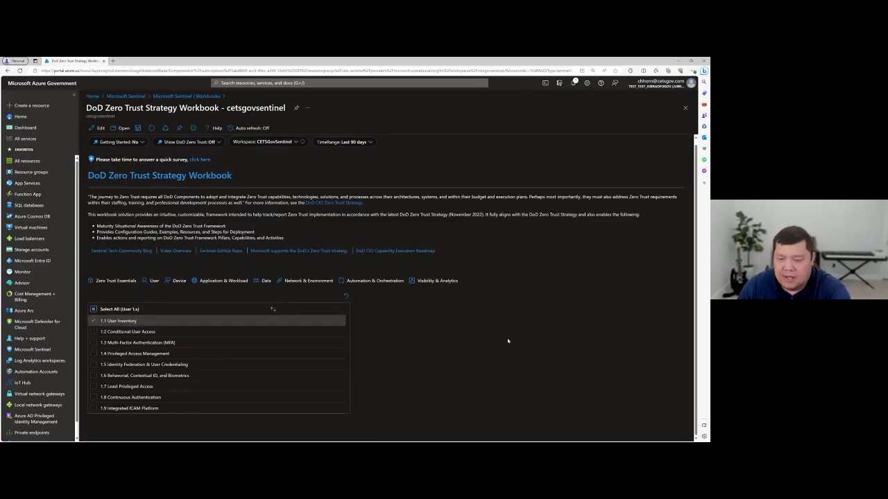
Enlarge the page and review the 1.1 User Inventory activities together with the recommended Microsoft solutions.
{"action": "scroll", "coordinate": [508, 341], "scroll_direction": "down", "scroll_amount": 5}
{"action": "scroll", "coordinate": [489, 341], "scroll_direction": "down", "scroll_amount": 2}
{"action": "scroll", "coordinate": [489, 341], "scroll_direction": "up", "scroll_amount": 2}
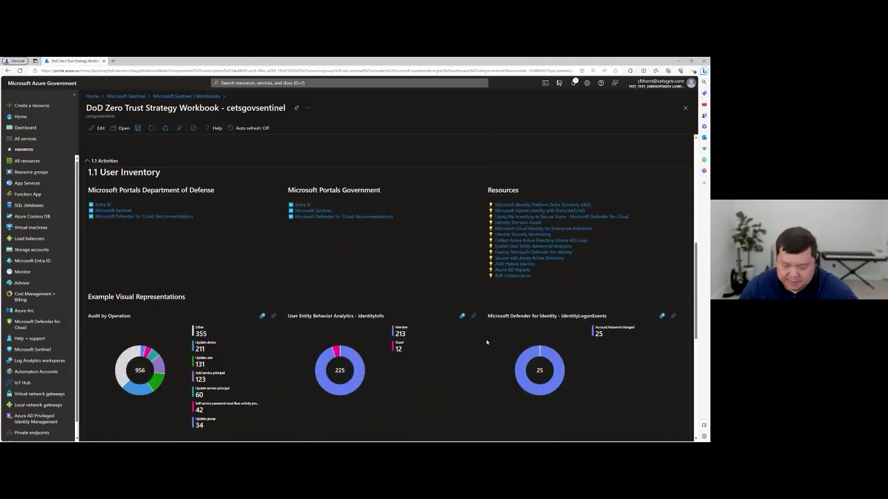
{"action": "key", "text": "ctrl+plus"}
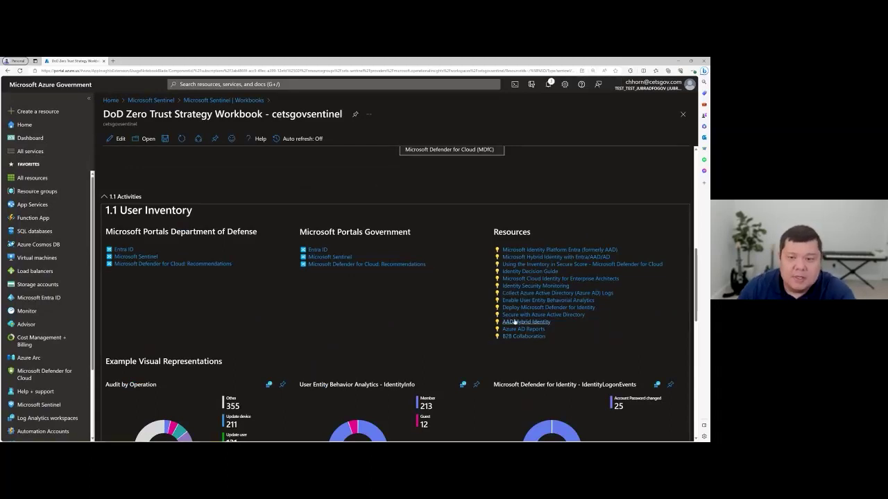
{"action": "left_click_drag", "start_coordinate": [698, 266], "coordinate": [678, 250]}
{"action": "left_click_drag", "start_coordinate": [474, 180], "coordinate": [546, 226]}
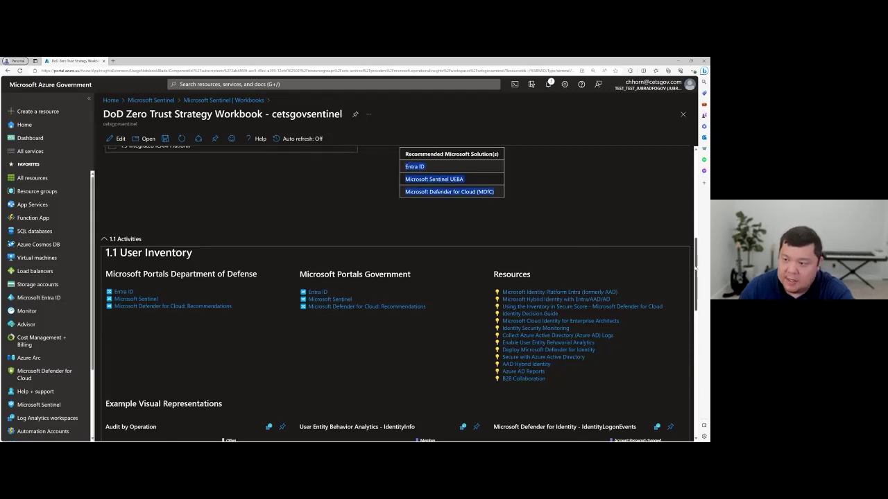
Examine the 1.1 User Inventory portal links, resources and example visual representations against the capability's requirements.
{"action": "left_click_drag", "start_coordinate": [696, 269], "coordinate": [695, 288]}
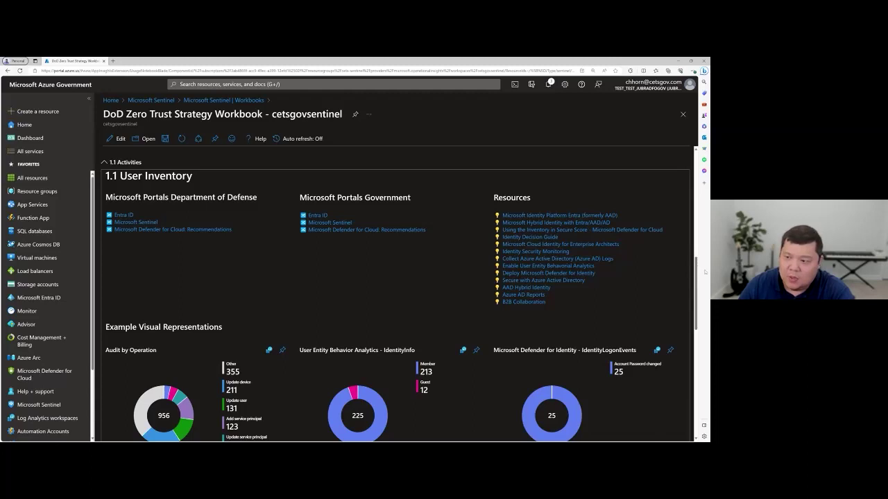
{"action": "left_click_drag", "start_coordinate": [696, 292], "coordinate": [692, 205]}
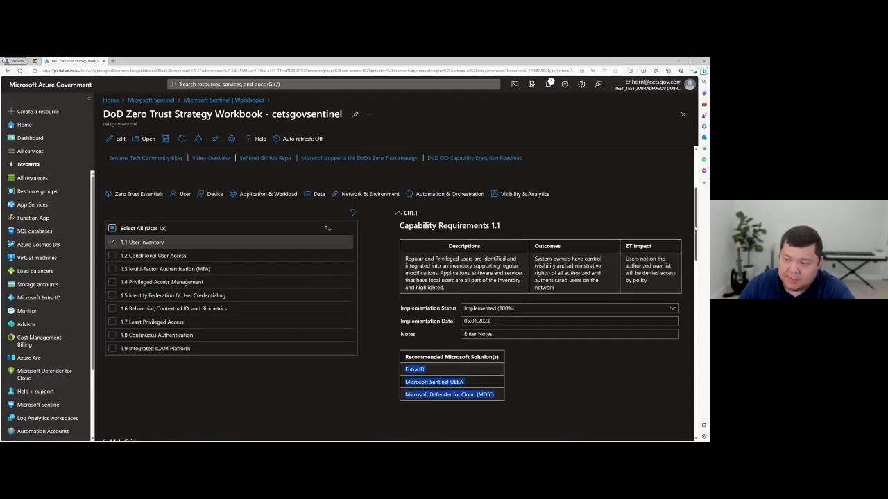
{"action": "left_click_drag", "start_coordinate": [697, 236], "coordinate": [692, 303]}
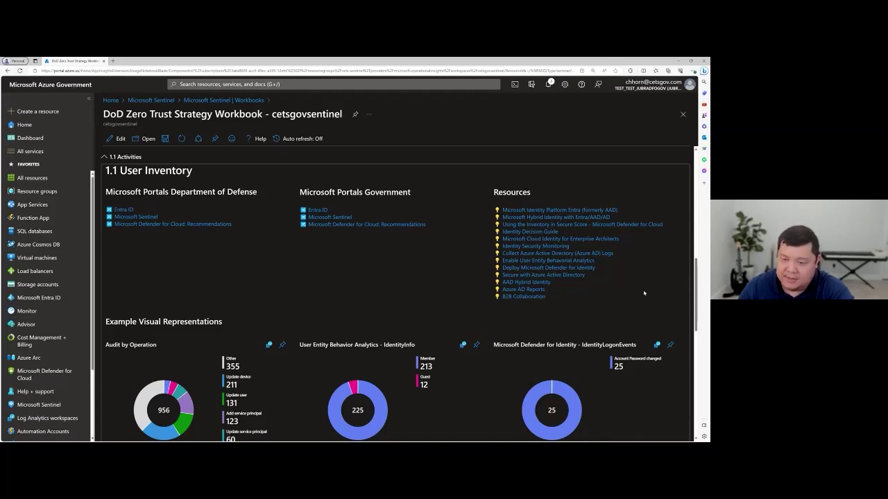
{"action": "scroll", "coordinate": [625, 288], "scroll_direction": "down", "scroll_amount": 3}
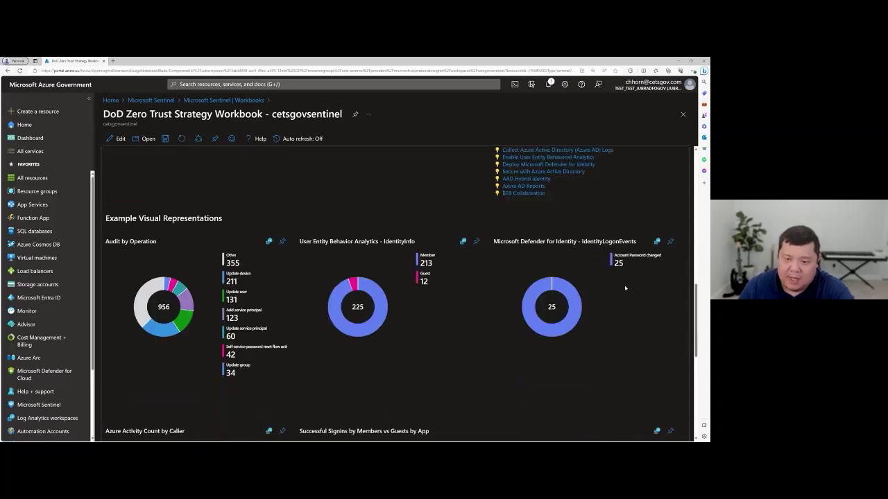
Examine the 1.1 User Inventory example visualizations, including audit operations, identity info, Azure activity by caller and member versus guest sign-ins.
{"action": "scroll", "coordinate": [625, 288], "scroll_direction": "up", "scroll_amount": 1}
{"action": "scroll", "coordinate": [625, 287], "scroll_direction": "up", "scroll_amount": 1}
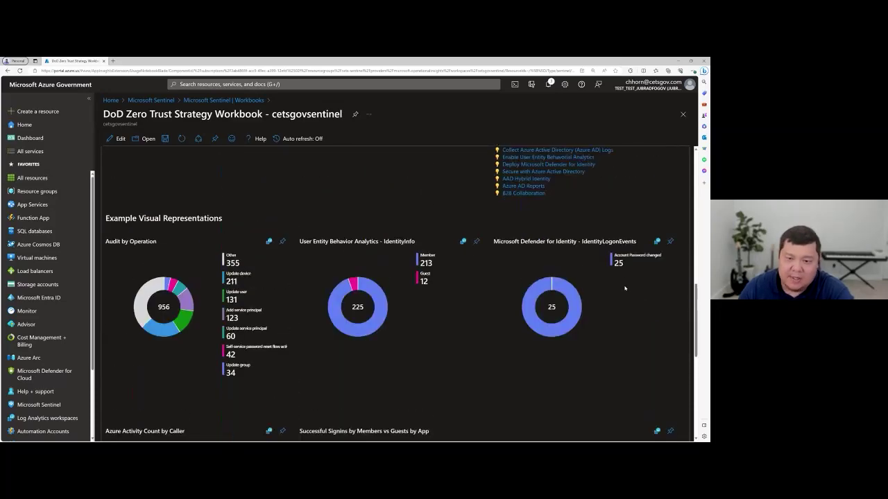
{"action": "scroll", "coordinate": [212, 265], "scroll_direction": "up", "scroll_amount": 2}
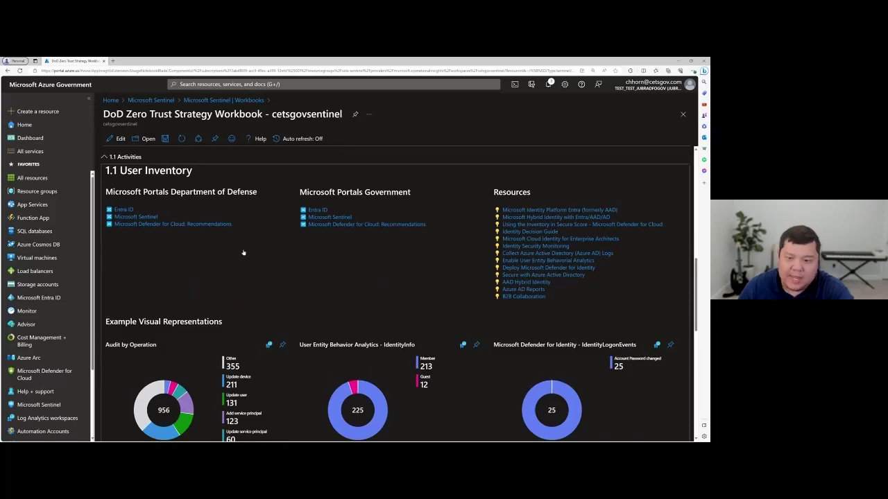
{"action": "scroll", "coordinate": [243, 253], "scroll_direction": "down", "scroll_amount": 2}
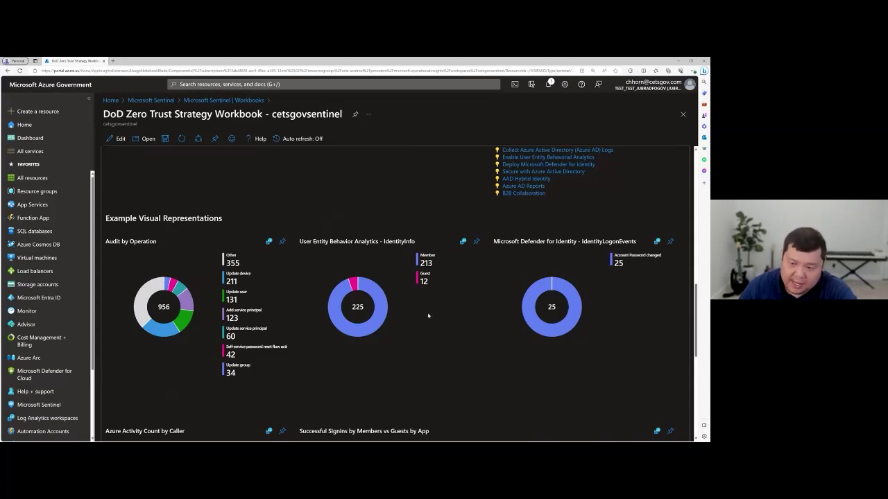
{"action": "scroll", "coordinate": [531, 354], "scroll_direction": "down", "scroll_amount": 3}
{"action": "scroll", "coordinate": [532, 354], "scroll_direction": "down", "scroll_amount": 2}
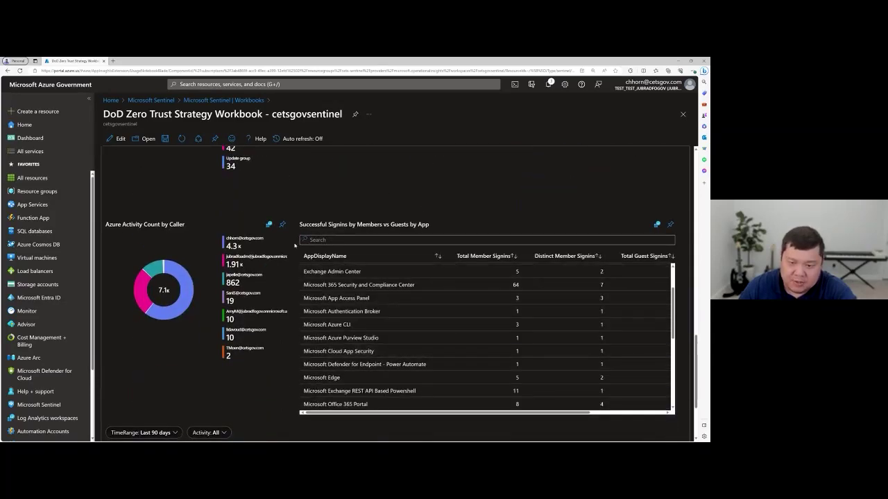
{"action": "scroll", "coordinate": [294, 244], "scroll_direction": "down", "scroll_amount": 2}
{"action": "scroll", "coordinate": [274, 265], "scroll_direction": "up", "scroll_amount": 2}
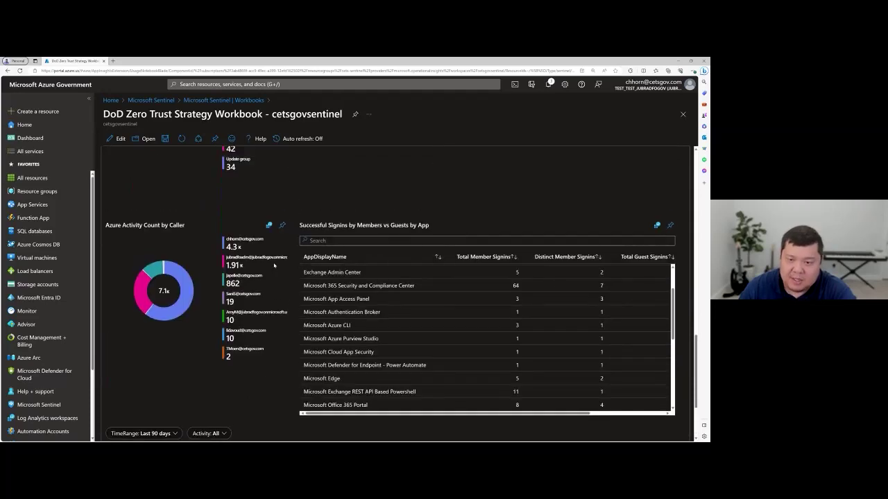
{"action": "scroll", "coordinate": [409, 277], "scroll_direction": "up", "scroll_amount": 3}
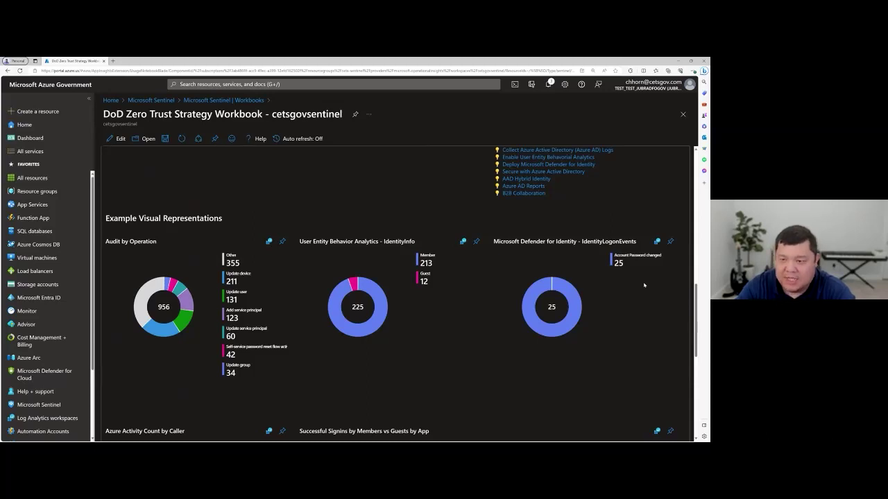
Review how the 1.1 User Inventory portals, resources and example visualizations relate to its capability requirements and recommended Microsoft solutions.
{"action": "scroll", "coordinate": [645, 281], "scroll_direction": "up", "scroll_amount": 5}
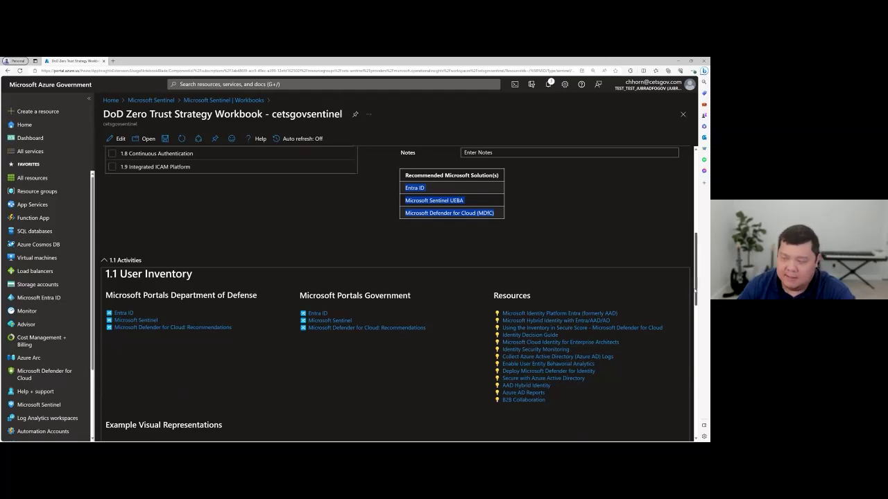
{"action": "left_click_drag", "start_coordinate": [695, 298], "coordinate": [695, 307]}
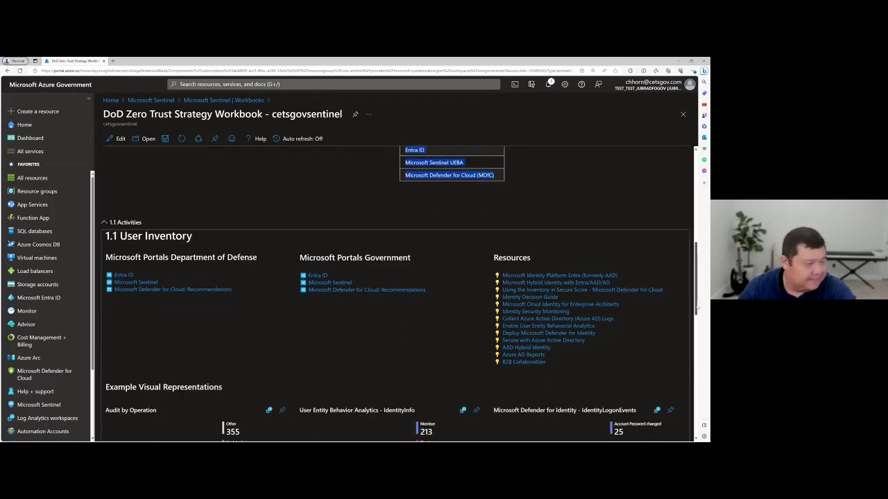
{"action": "left_click_drag", "start_coordinate": [696, 307], "coordinate": [696, 315]}
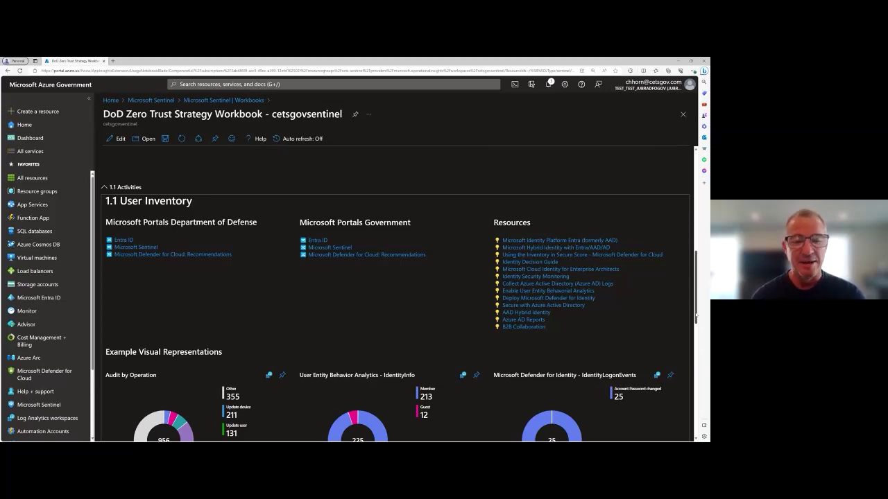
{"action": "left_click_drag", "start_coordinate": [695, 315], "coordinate": [695, 320]}
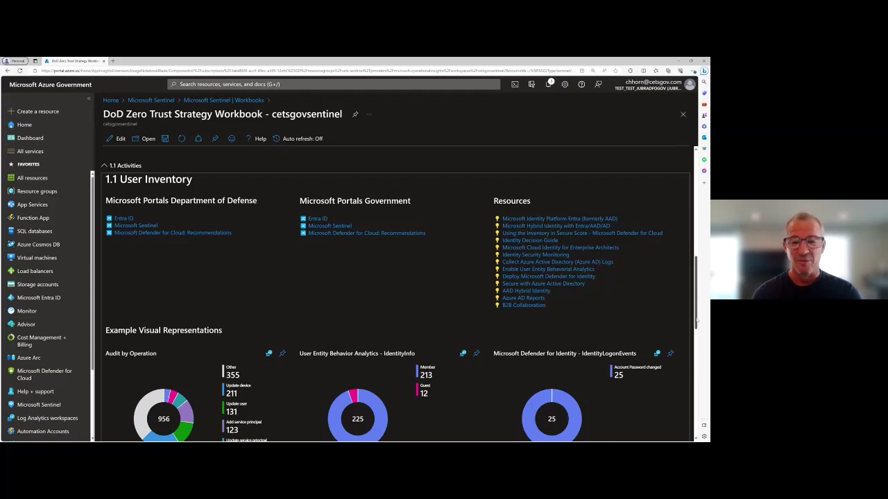
{"action": "left_click_drag", "start_coordinate": [696, 320], "coordinate": [697, 321]}
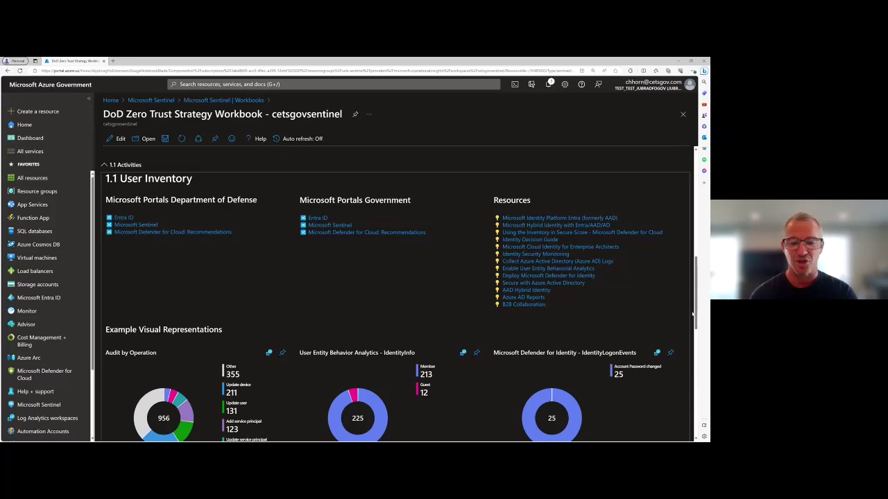
{"action": "left_click_drag", "start_coordinate": [696, 315], "coordinate": [700, 396]}
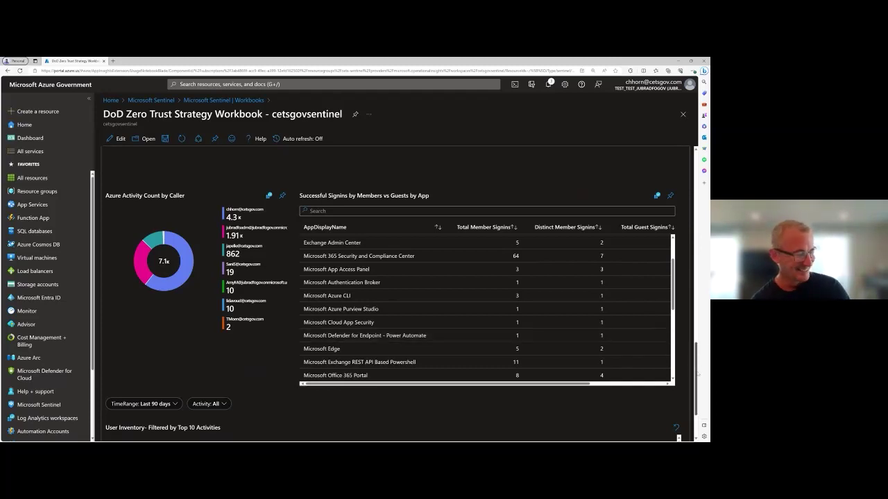
{"action": "left_click_drag", "start_coordinate": [695, 381], "coordinate": [702, 280]}
{"action": "left_click", "coordinate": [581, 208]}
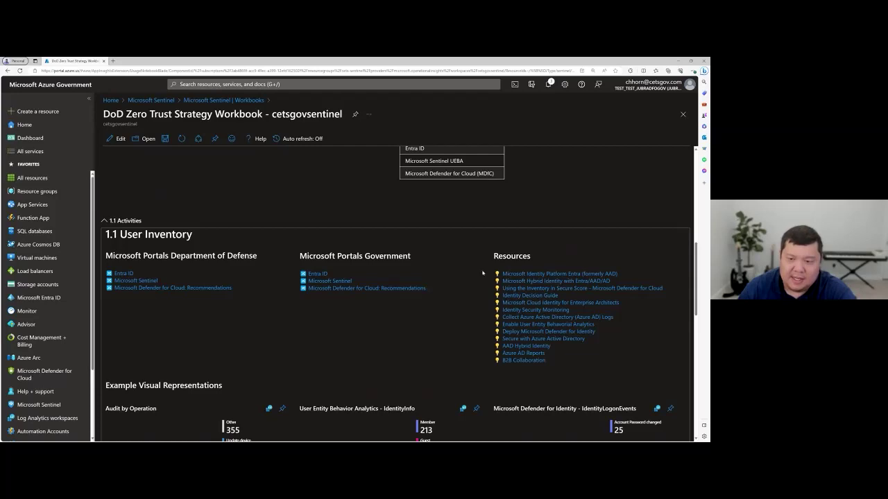
{"action": "scroll", "coordinate": [482, 273], "scroll_direction": "up", "scroll_amount": 3}
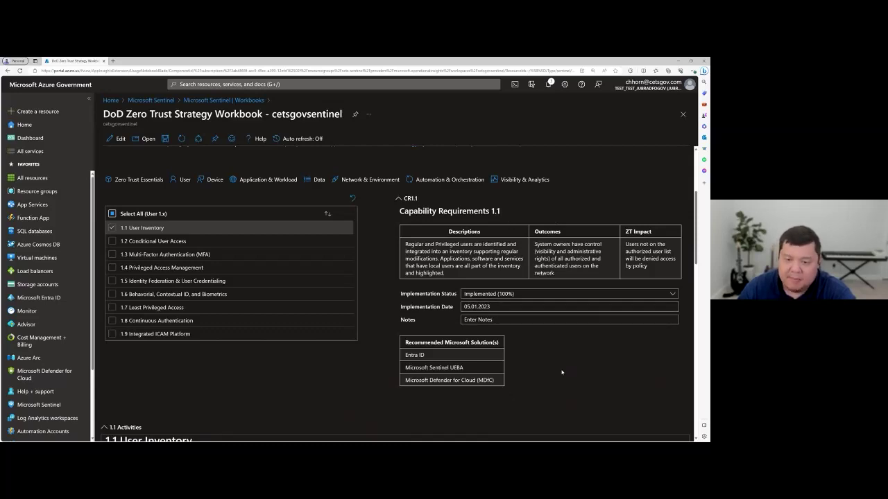
{"action": "scroll", "coordinate": [552, 391], "scroll_direction": "down", "scroll_amount": 5}
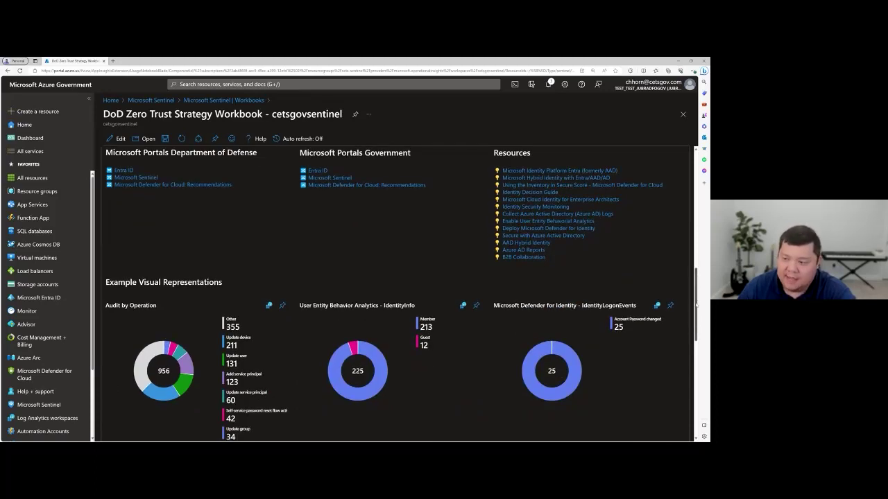
{"action": "scroll", "coordinate": [423, 364], "scroll_direction": "down", "scroll_amount": 1}
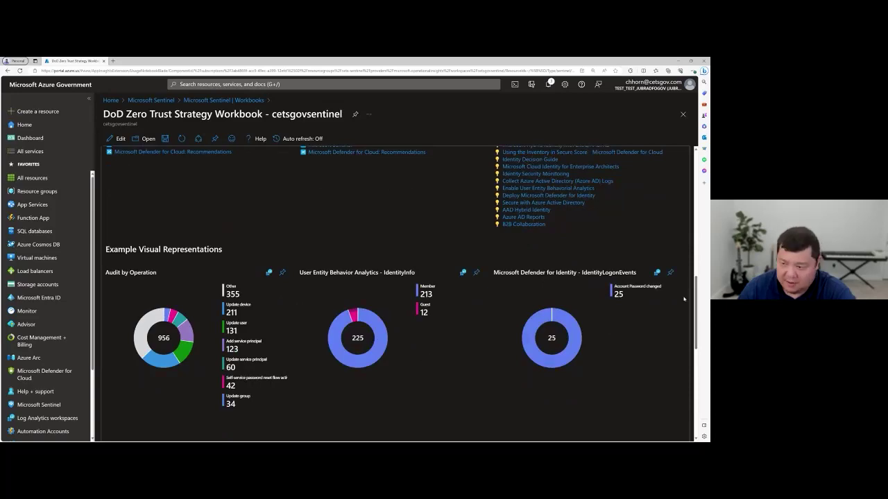
{"action": "left_click_drag", "start_coordinate": [695, 302], "coordinate": [692, 217]}
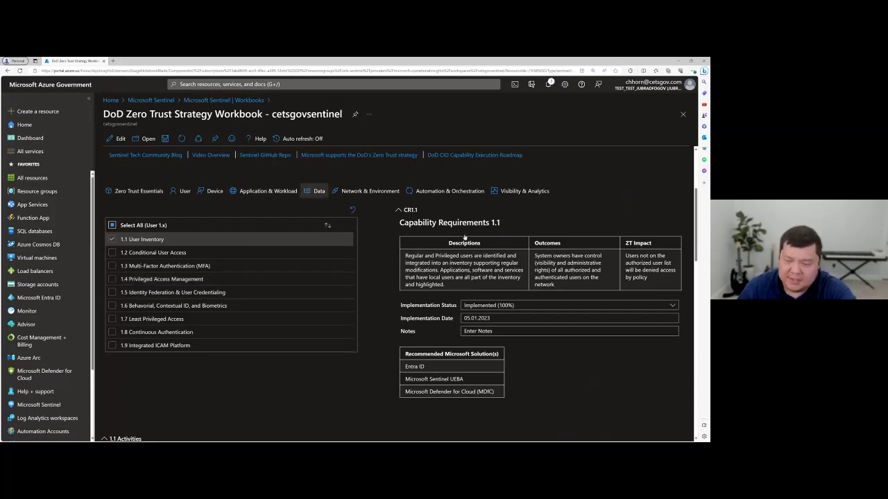
Show 3.1 Application Inventory in the Application & Workload pillar and view its implementation status options without changing the selection.
{"action": "left_click", "coordinate": [113, 340]}
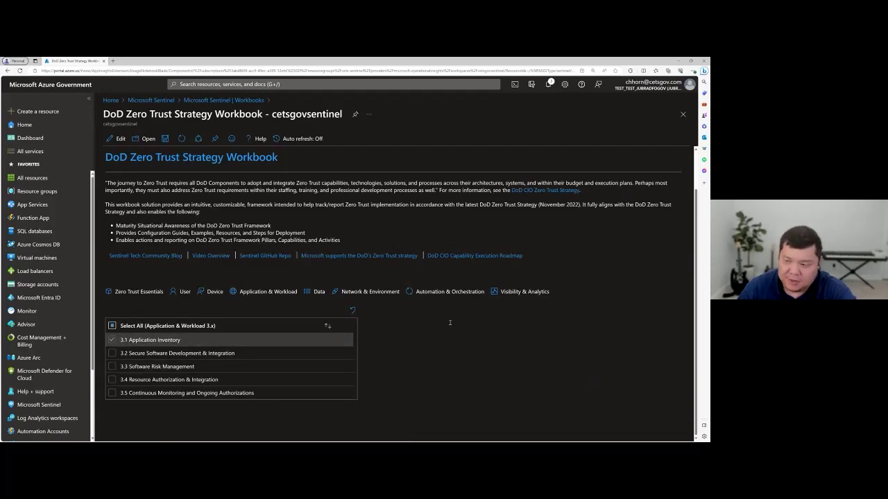
{"action": "scroll", "coordinate": [450, 324], "scroll_direction": "down", "scroll_amount": 5}
{"action": "scroll", "coordinate": [450, 325], "scroll_direction": "up", "scroll_amount": 2}
{"action": "scroll", "coordinate": [450, 325], "scroll_direction": "up", "scroll_amount": 3}
{"action": "scroll", "coordinate": [485, 347], "scroll_direction": "down", "scroll_amount": 1}
{"action": "left_click", "coordinate": [542, 368]}
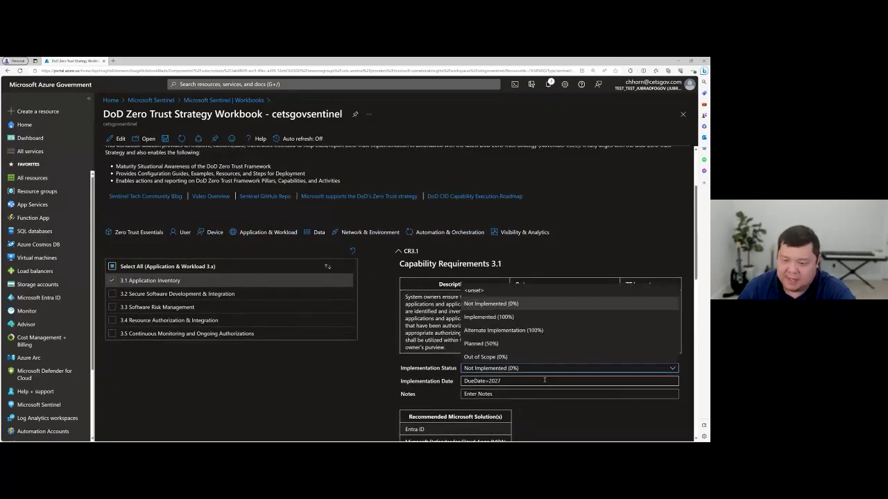
{"action": "left_click", "coordinate": [568, 254]}
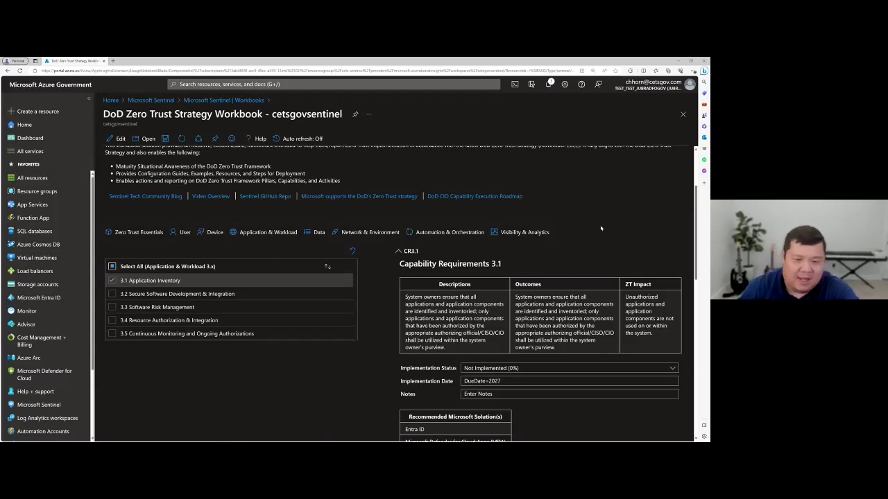
Show the DoD Zero Trust Assessment Tracker from Zero Trust Essentials, with the maturity percentage and the pillar groups.
{"action": "left_click", "coordinate": [136, 233]}
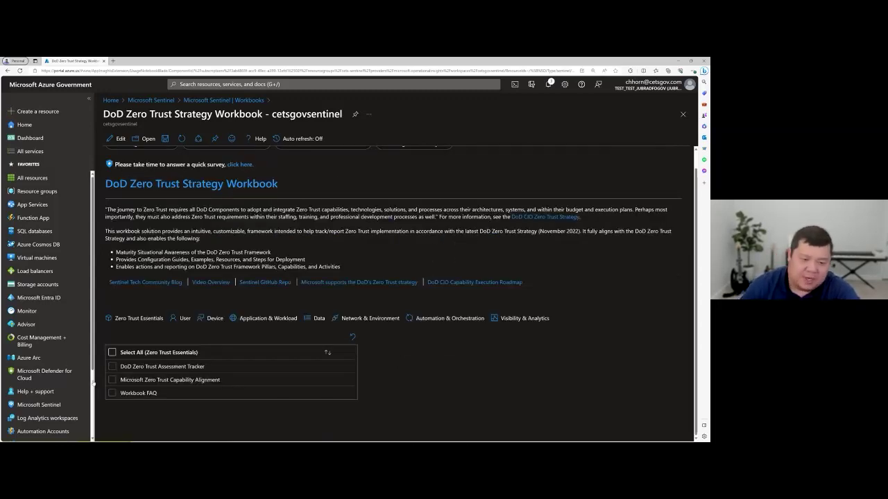
{"action": "left_click", "coordinate": [112, 366]}
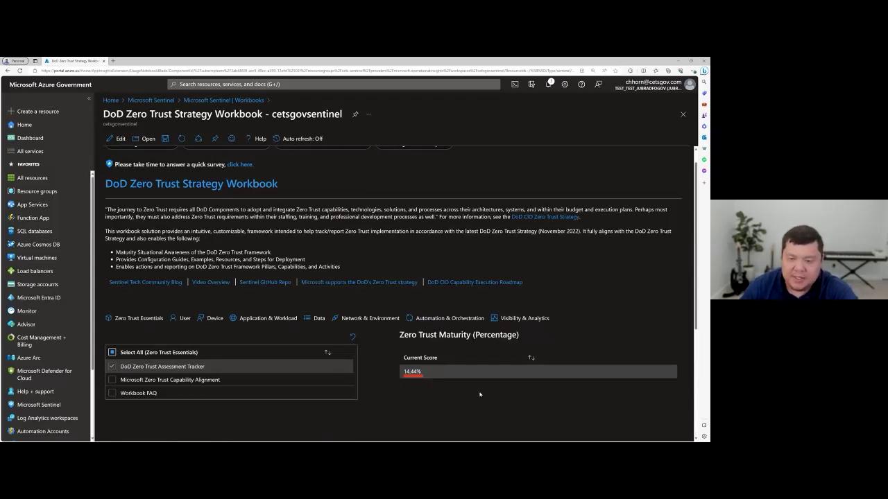
{"action": "scroll", "coordinate": [479, 395], "scroll_direction": "down", "scroll_amount": 5}
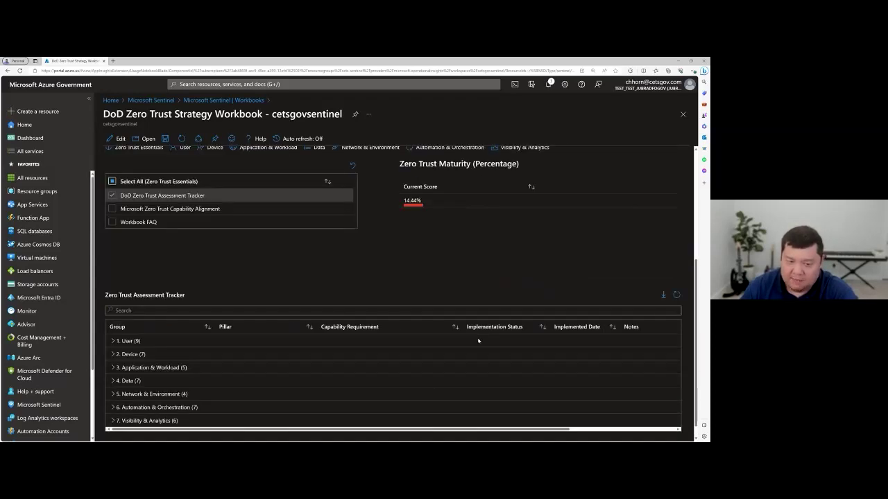
{"action": "scroll", "coordinate": [478, 341], "scroll_direction": "down", "scroll_amount": 1}
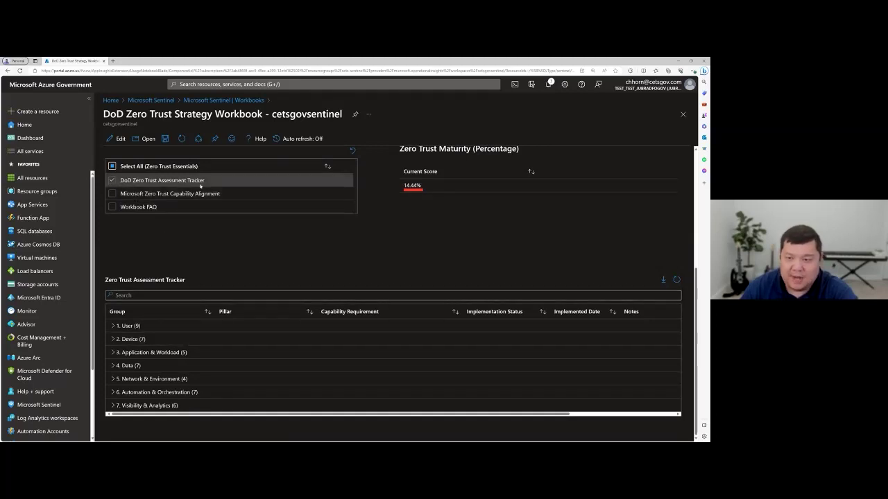
Expand the User and Device groups in the assessment tracker and shrink the page to review statuses, dates, notes and scores.
{"action": "left_click", "coordinate": [111, 326]}
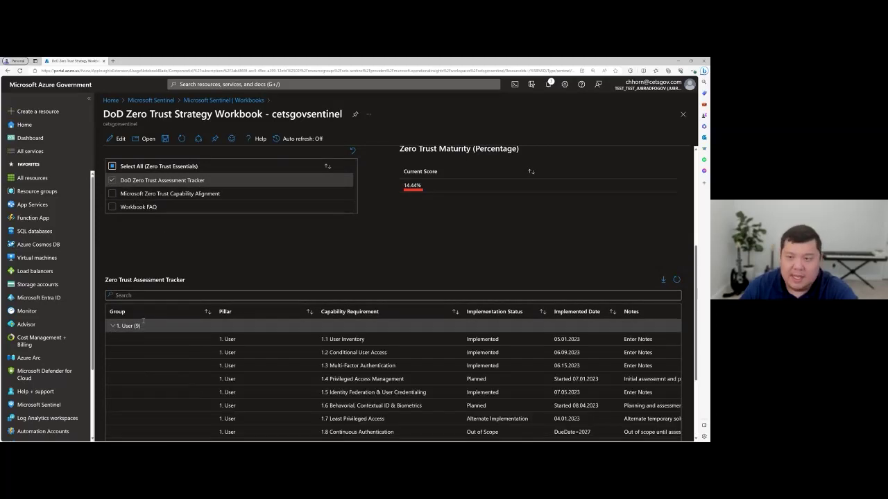
{"action": "scroll", "coordinate": [541, 257], "scroll_direction": "up", "scroll_amount": 2}
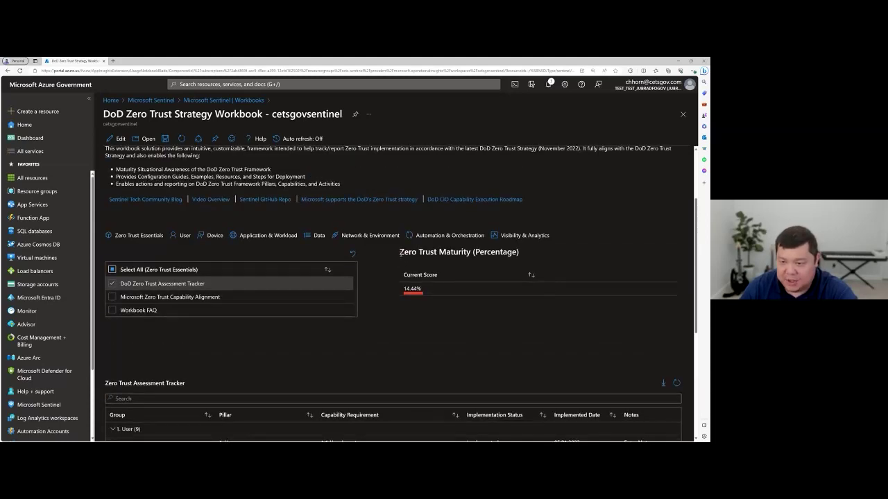
{"action": "scroll", "coordinate": [481, 281], "scroll_direction": "down", "scroll_amount": 2}
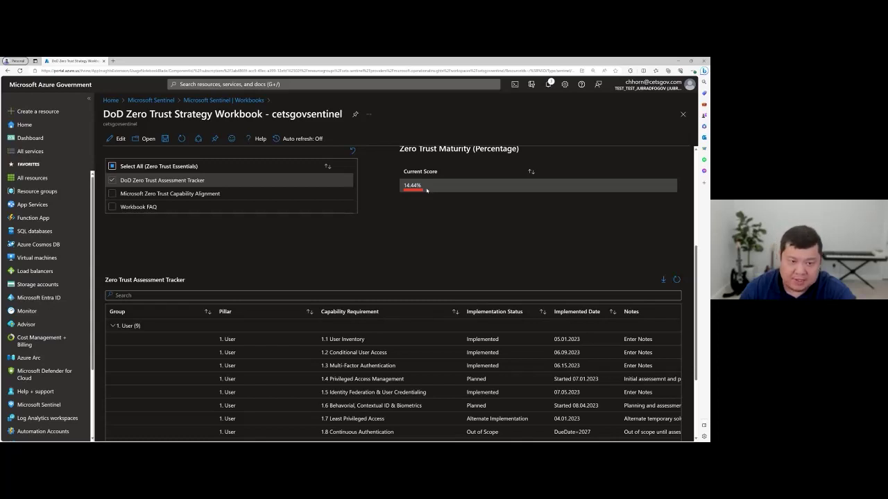
{"action": "scroll", "coordinate": [485, 259], "scroll_direction": "down", "scroll_amount": 2}
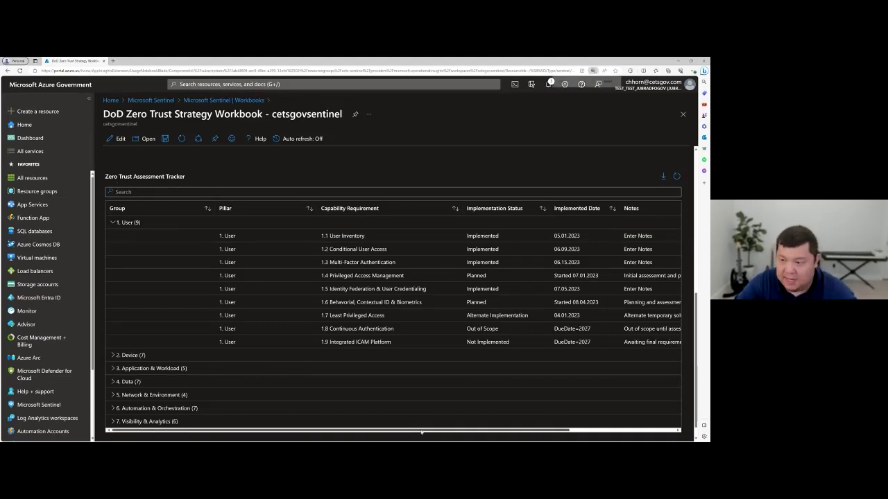
{"action": "key", "text": "ctrl+minus"}
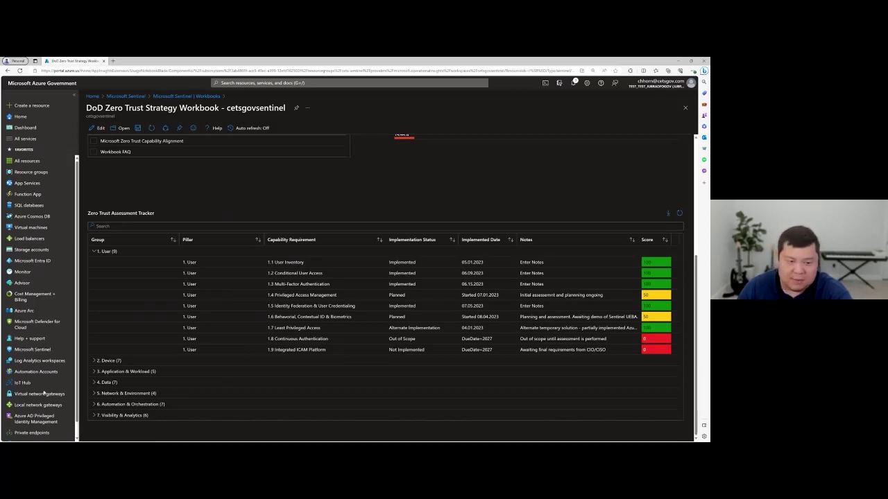
{"action": "left_click", "coordinate": [95, 360]}
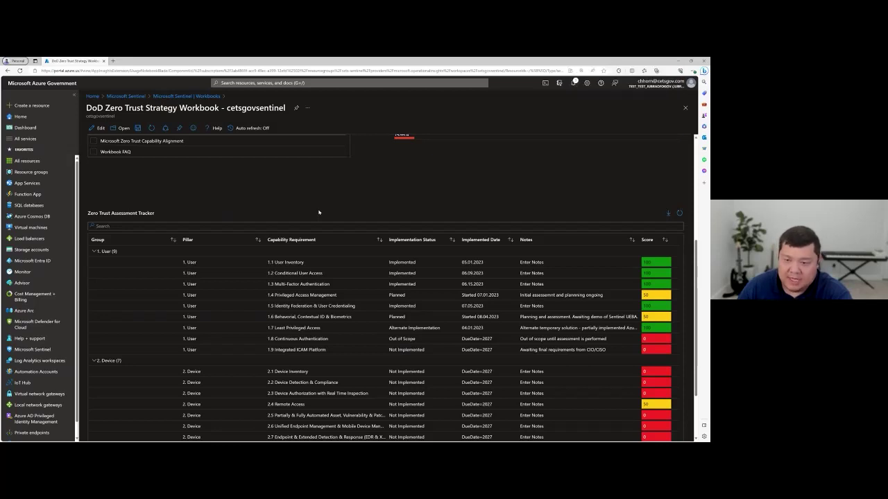
Show only Microsoft Zero Trust Capability Alignment and review the recommended solutions, DoD portals and resources for the User capabilities.
{"action": "scroll", "coordinate": [319, 213], "scroll_direction": "up", "scroll_amount": 3}
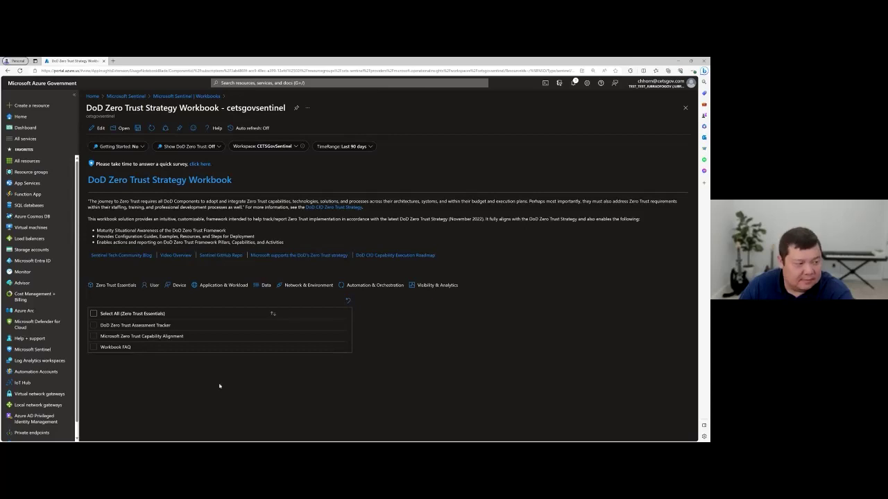
{"action": "left_click", "coordinate": [93, 337]}
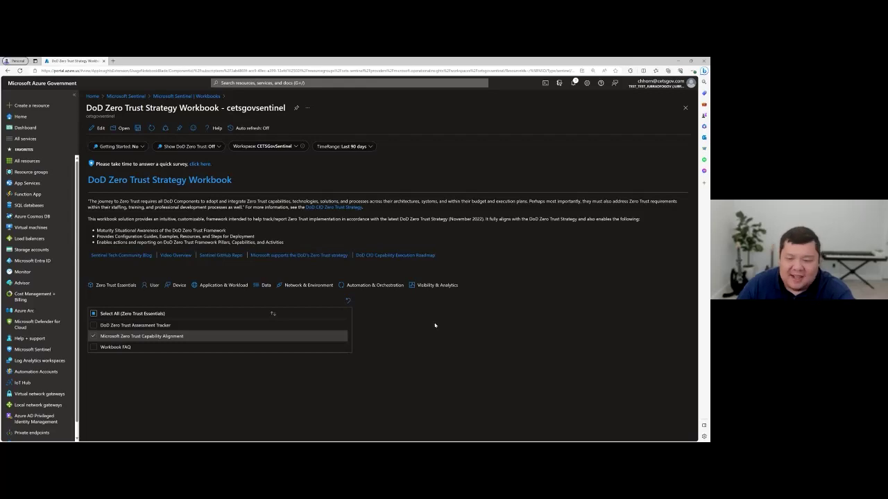
{"action": "scroll", "coordinate": [436, 324], "scroll_direction": "down", "scroll_amount": 2}
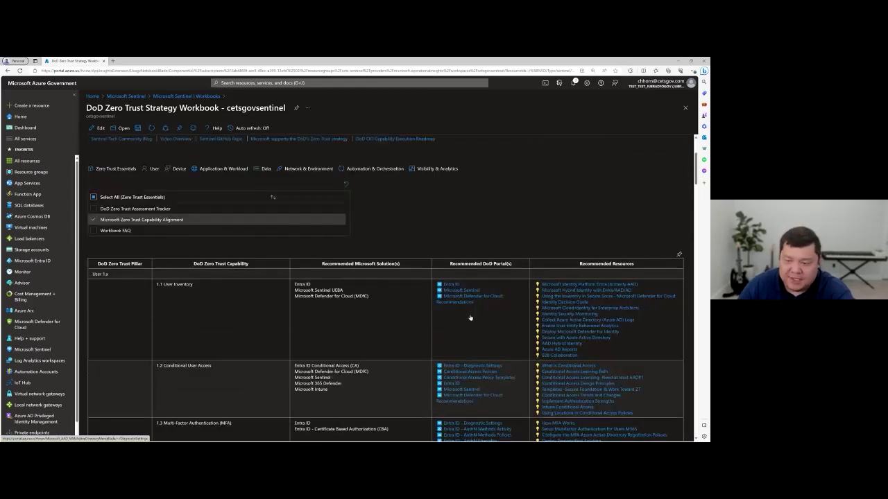
{"action": "scroll", "coordinate": [471, 318], "scroll_direction": "up", "scroll_amount": 1}
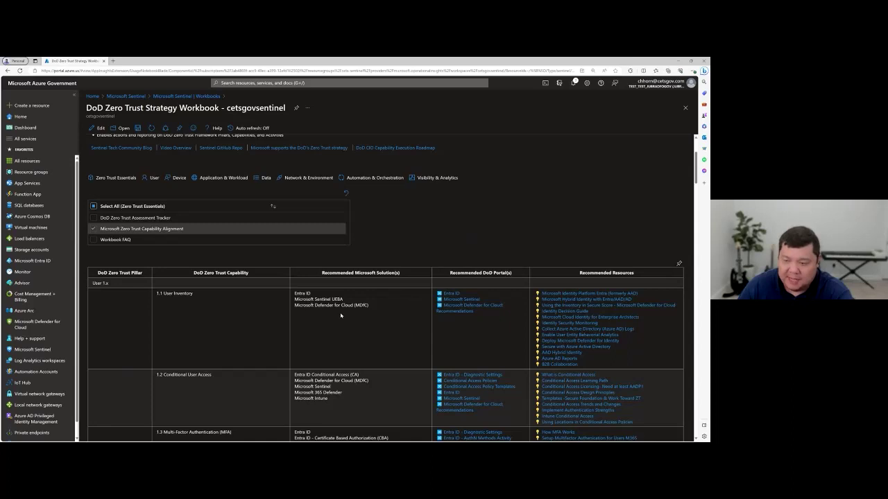
{"action": "scroll", "coordinate": [341, 316], "scroll_direction": "down", "scroll_amount": 2}
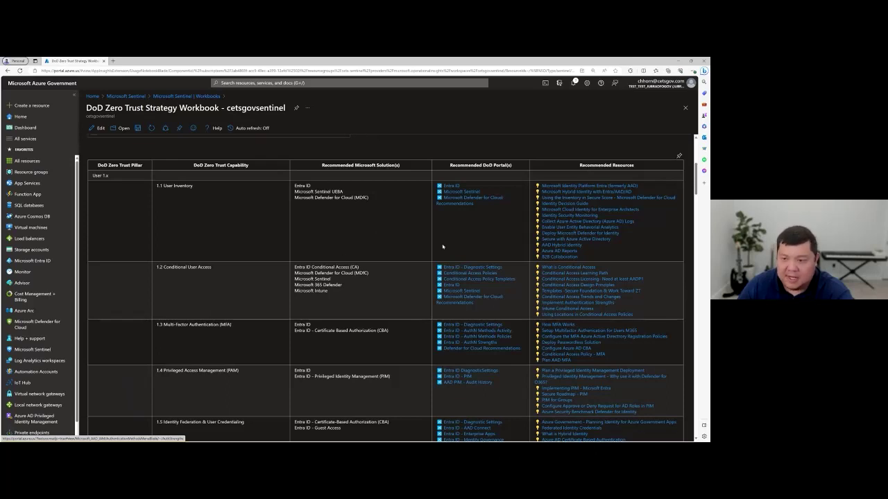
Review the 1.1 User Inventory row of the alignment table, highlighting its capability name, recommended Microsoft solutions and DoD portals.
{"action": "scroll", "coordinate": [443, 246], "scroll_direction": "up", "scroll_amount": 2}
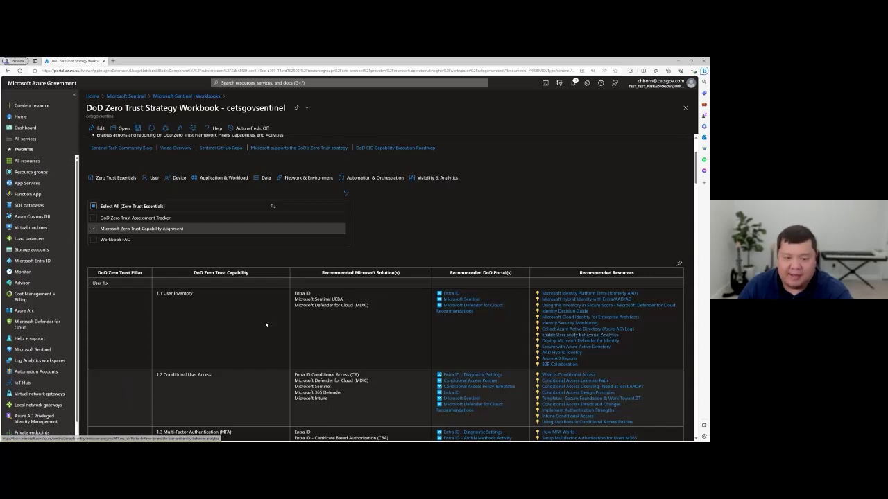
{"action": "scroll", "coordinate": [425, 340], "scroll_direction": "down", "scroll_amount": 1}
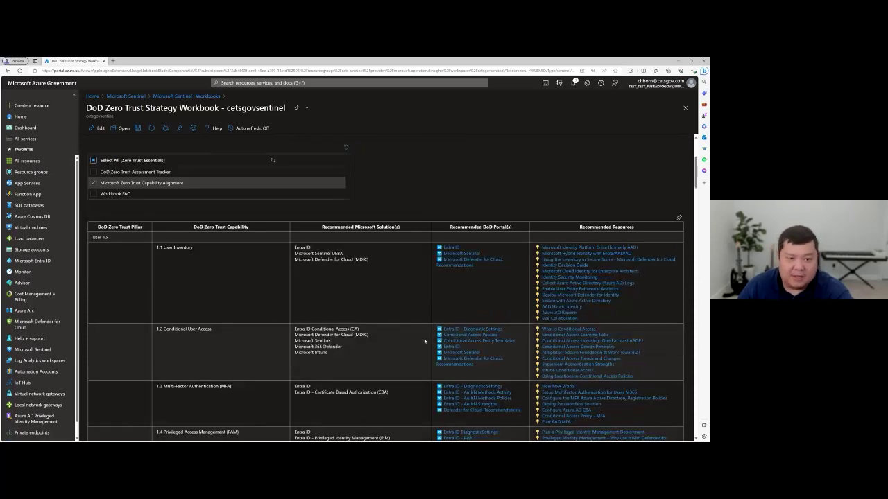
{"action": "scroll", "coordinate": [425, 341], "scroll_direction": "up", "scroll_amount": 1}
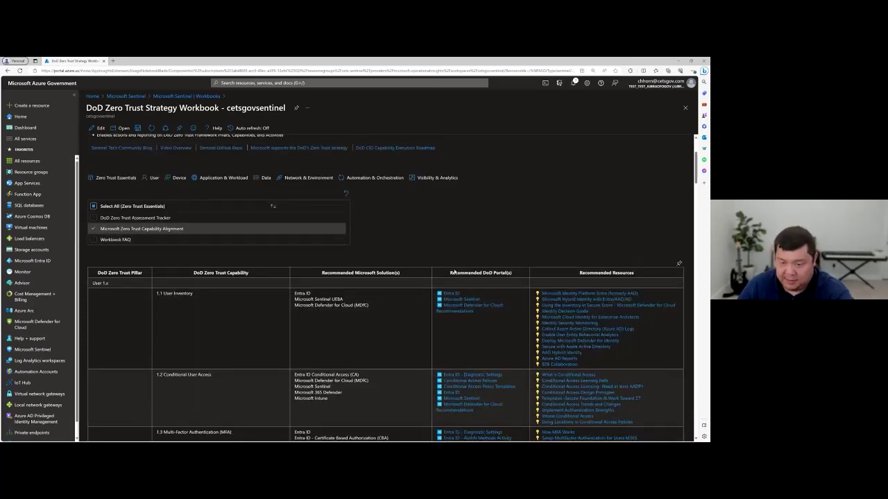
{"action": "scroll", "coordinate": [385, 324], "scroll_direction": "down", "scroll_amount": 2}
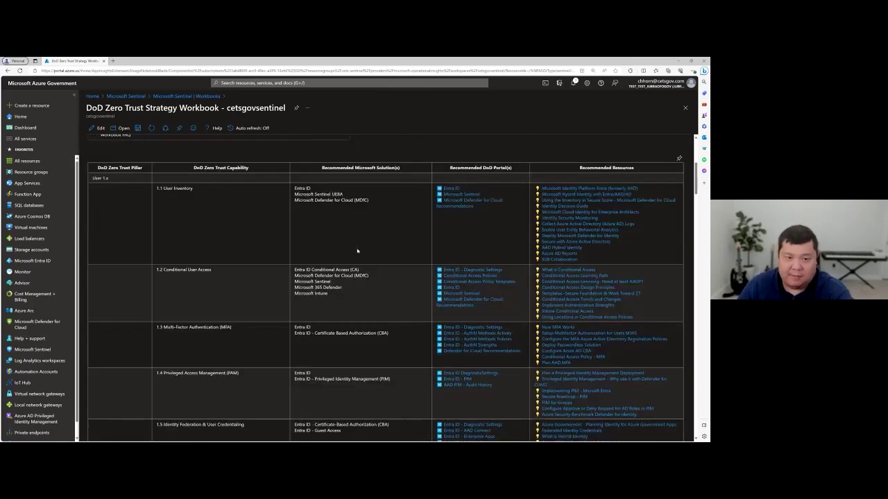
{"action": "triple_click", "coordinate": [203, 200]}
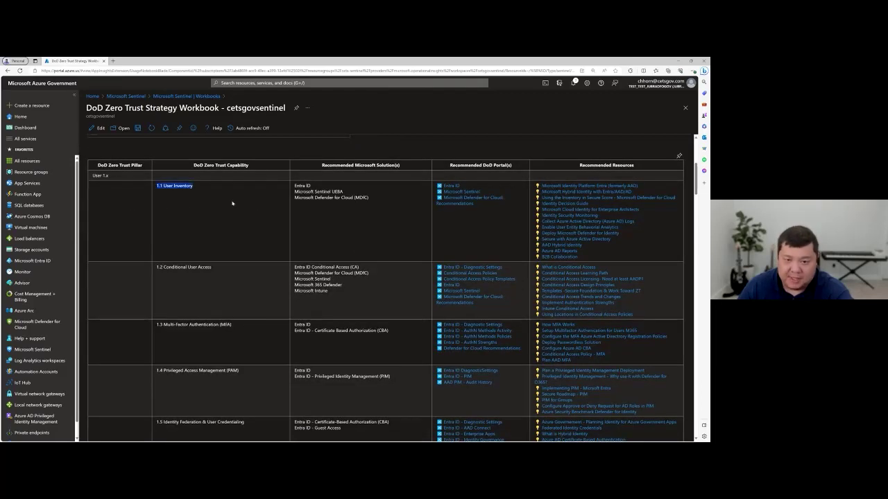
{"action": "left_click_drag", "start_coordinate": [389, 202], "coordinate": [298, 183]}
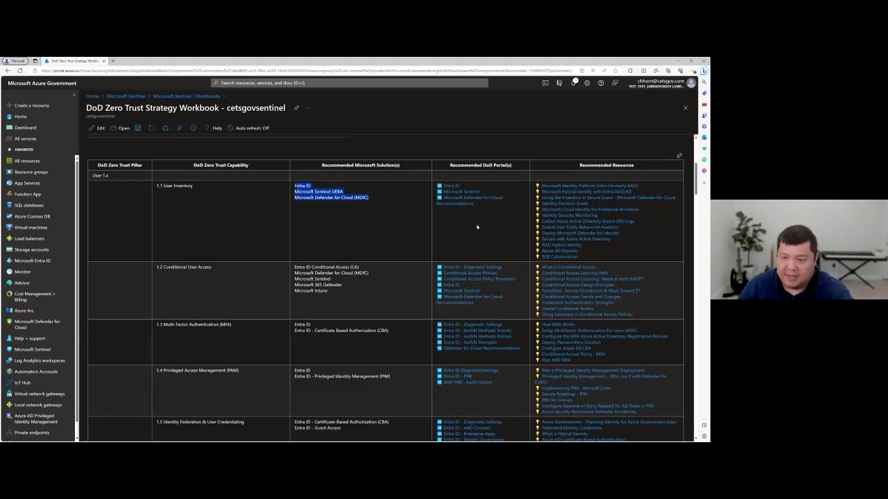
{"action": "left_click", "coordinate": [445, 198]}
{"action": "left_click_drag", "start_coordinate": [445, 198], "coordinate": [435, 186]}
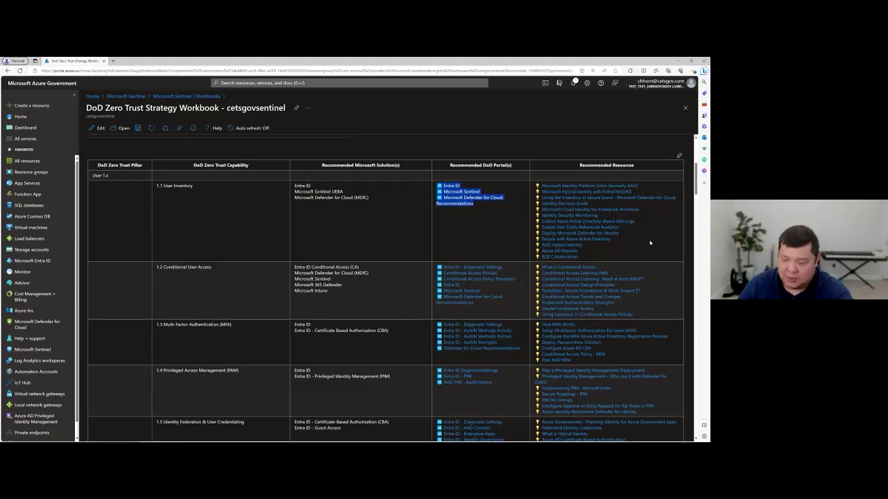
{"action": "scroll", "coordinate": [412, 162], "scroll_direction": "up", "scroll_amount": 5}
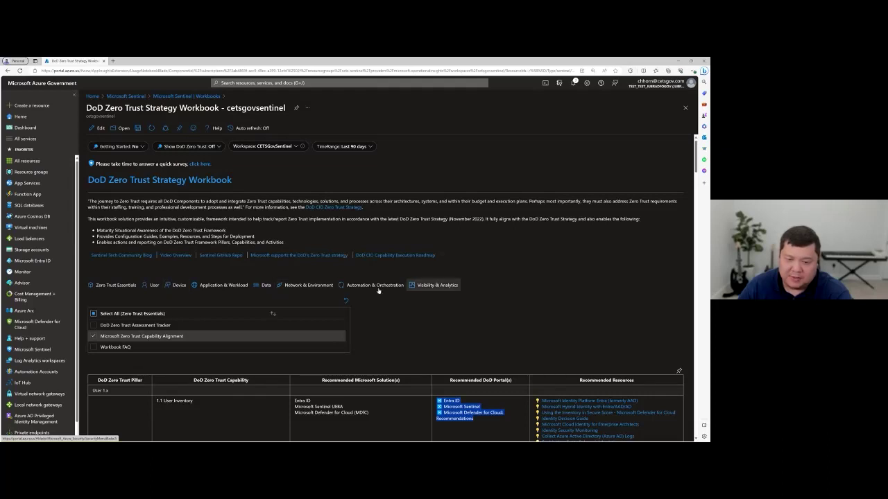
{"action": "left_click", "coordinate": [440, 347]}
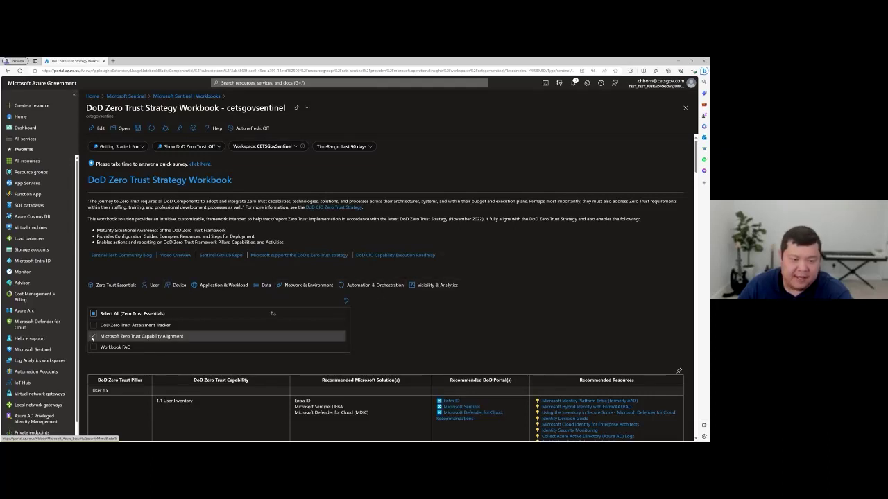
Hide the Microsoft Zero Trust Capability Alignment section, show it again and look over its User capabilities.
{"action": "left_click", "coordinate": [93, 337]}
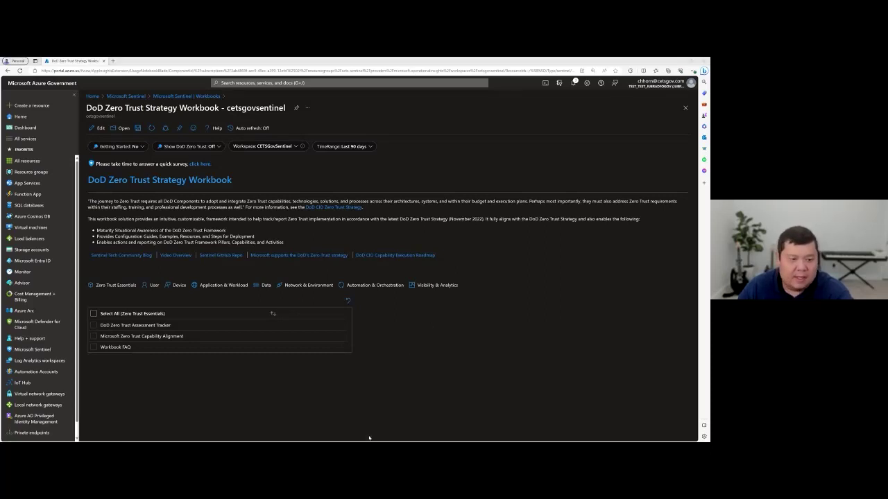
{"action": "left_click", "coordinate": [133, 337]}
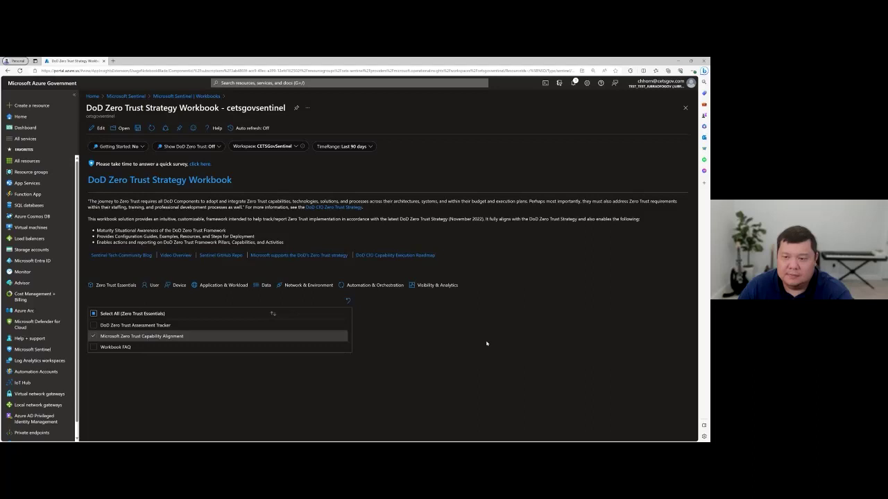
{"action": "scroll", "coordinate": [486, 343], "scroll_direction": "down", "scroll_amount": 3}
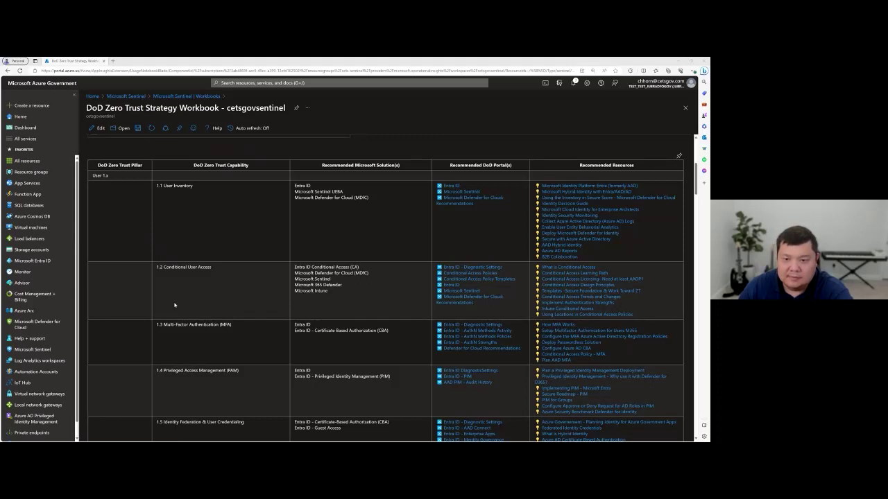
{"action": "scroll", "coordinate": [174, 304], "scroll_direction": "up", "scroll_amount": 3}
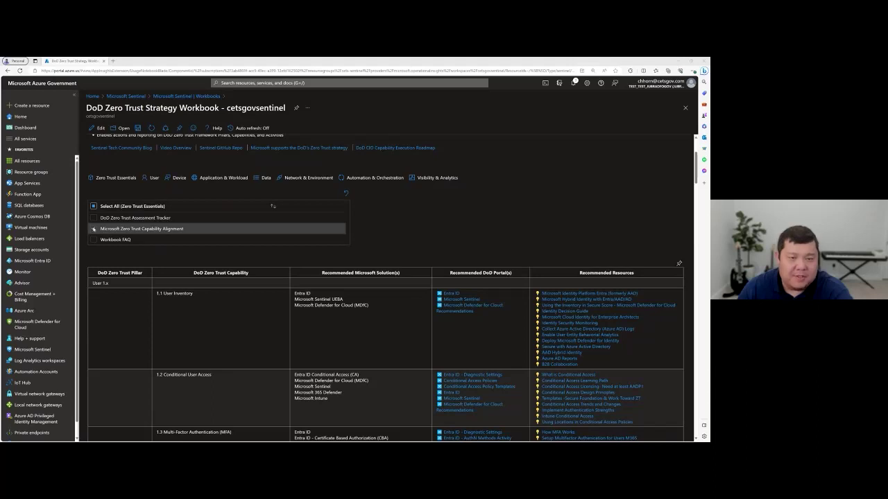
Deselect Microsoft Zero Trust Capability Alignment and set Show DoD Zero Trust to Capabilities.
{"action": "left_click", "coordinate": [93, 229]}
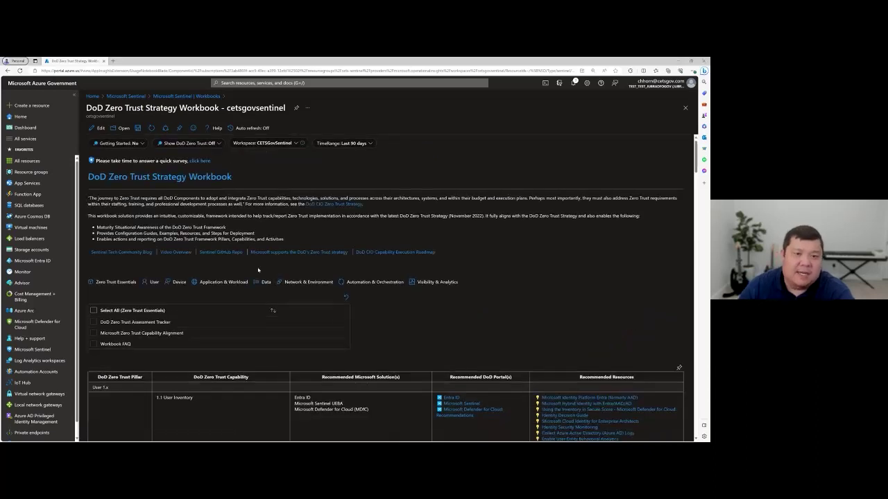
{"action": "left_click", "coordinate": [217, 147]}
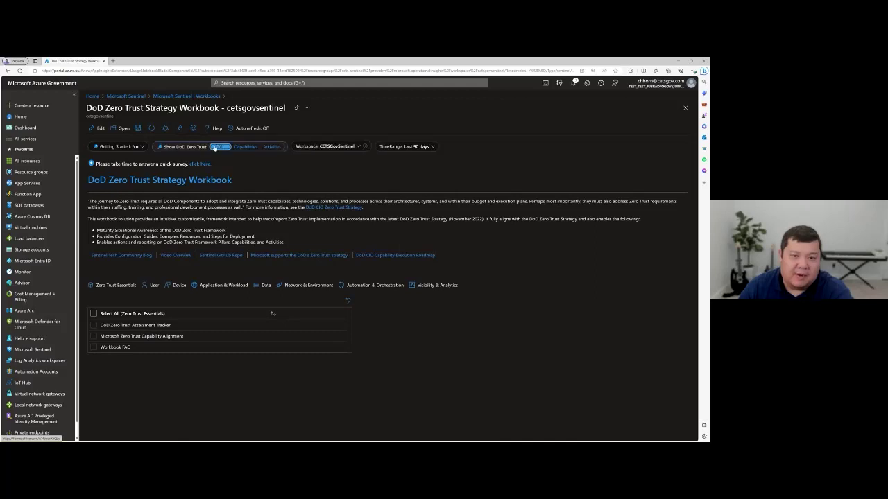
{"action": "left_click", "coordinate": [244, 148]}
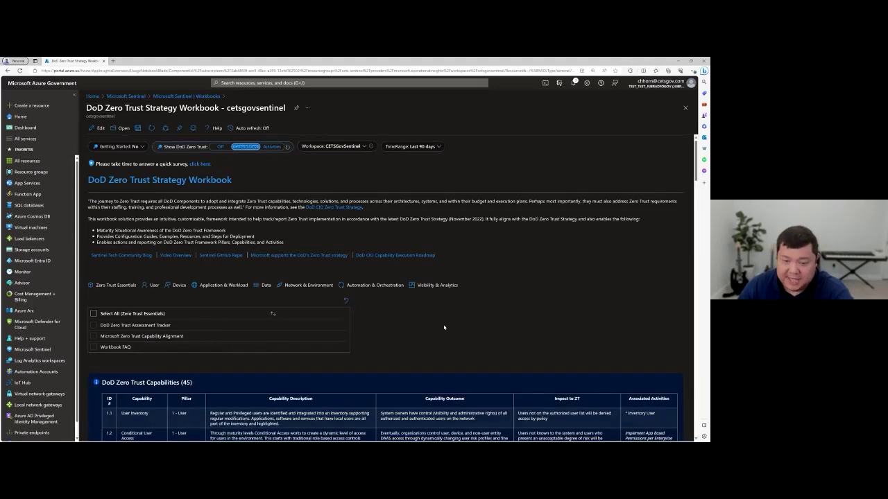
Review the DoD Zero Trust Capabilities table, including the descriptions, outcomes, Zero Trust impact and associated activities across the pillars.
{"action": "scroll", "coordinate": [445, 337], "scroll_direction": "down", "scroll_amount": 2}
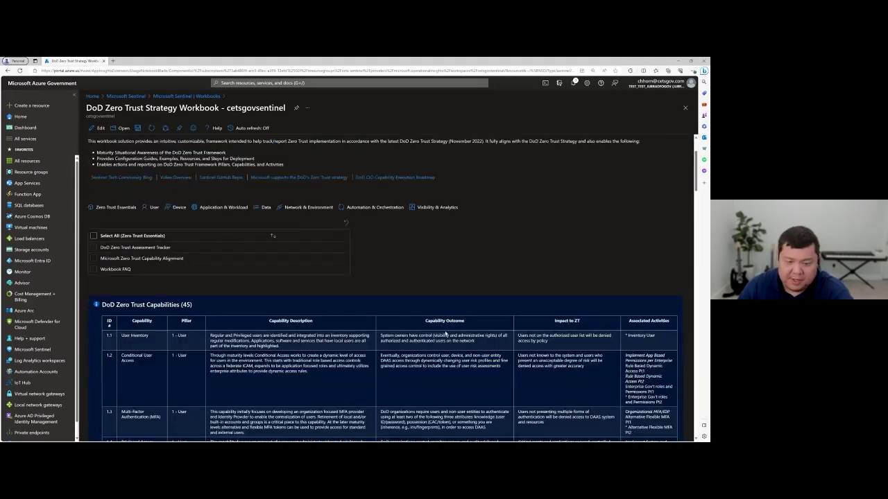
{"action": "scroll", "coordinate": [445, 335], "scroll_direction": "down", "scroll_amount": 3}
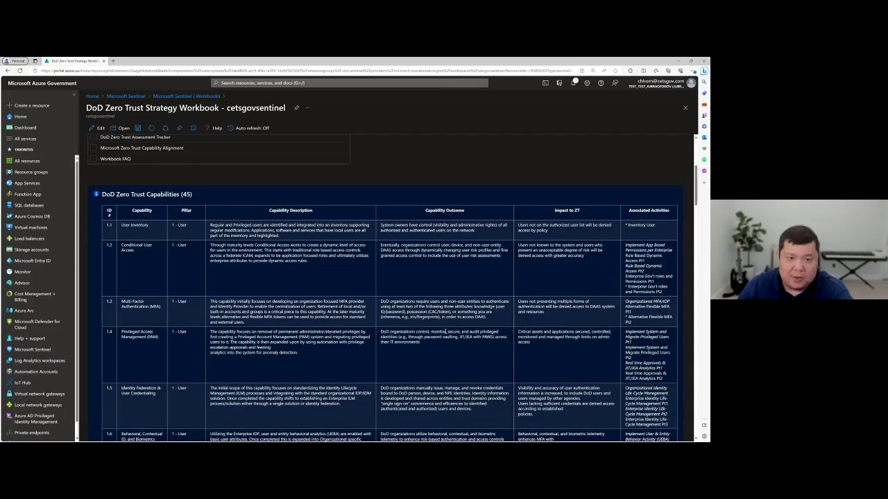
{"action": "scroll", "coordinate": [445, 333], "scroll_direction": "down", "scroll_amount": 1}
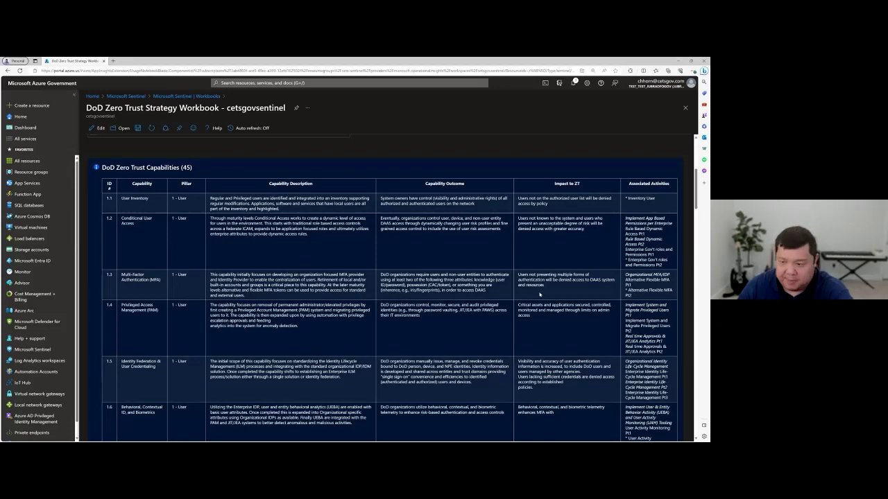
{"action": "scroll", "coordinate": [540, 295], "scroll_direction": "up", "scroll_amount": 3}
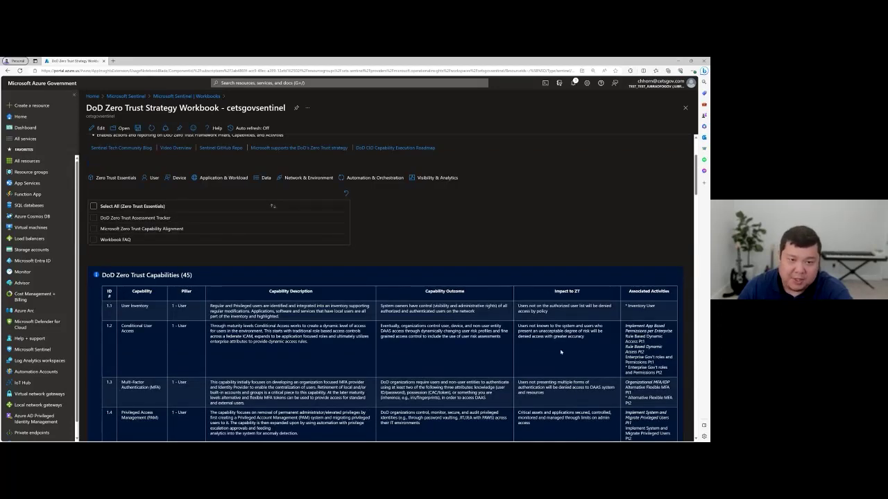
{"action": "scroll", "coordinate": [547, 347], "scroll_direction": "up", "scroll_amount": 3}
{"action": "scroll", "coordinate": [525, 337], "scroll_direction": "up", "scroll_amount": 1}
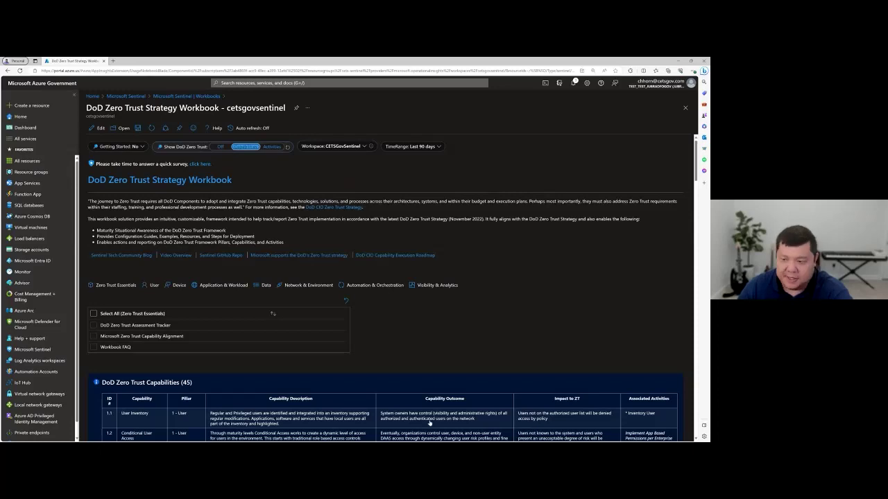
{"action": "scroll", "coordinate": [430, 423], "scroll_direction": "down", "scroll_amount": 3}
{"action": "scroll", "coordinate": [405, 362], "scroll_direction": "down", "scroll_amount": 3}
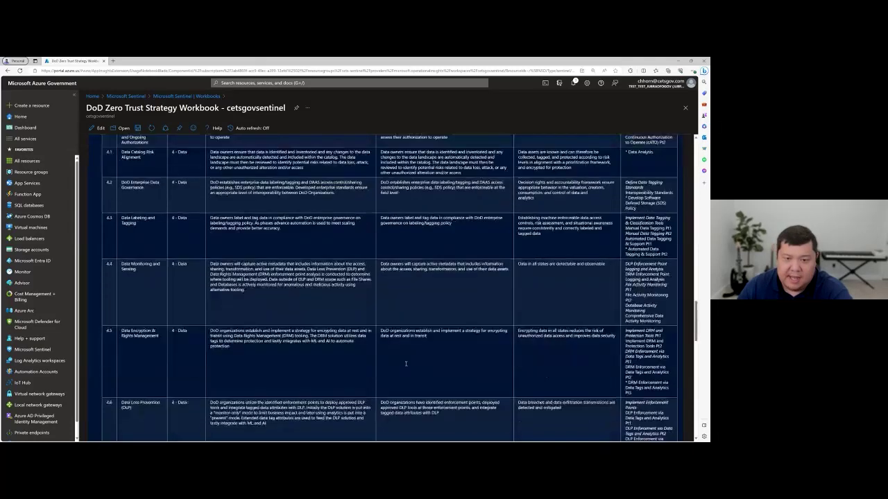
Set Show DoD Zero Trust to Activities and review the activities' phases, durations, descriptions, outcomes, predecessors and successors.
{"action": "scroll", "coordinate": [406, 360], "scroll_direction": "up", "scroll_amount": 7}
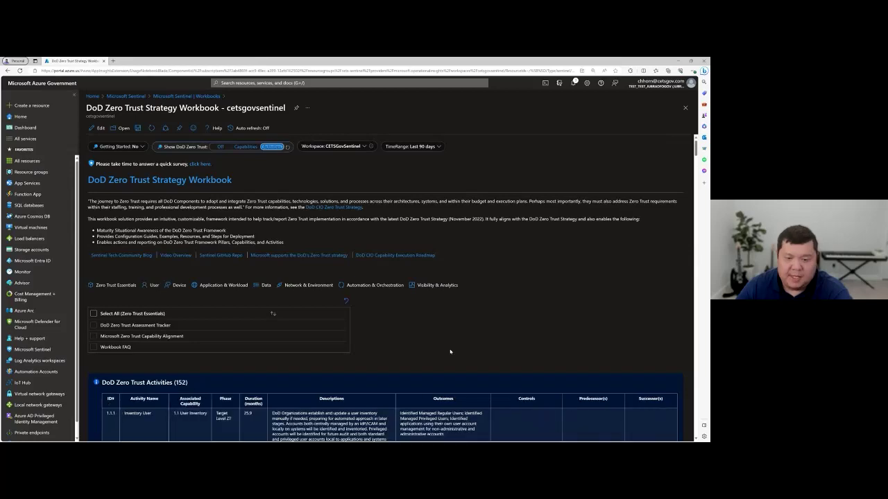
{"action": "scroll", "coordinate": [452, 333], "scroll_direction": "down", "scroll_amount": 10}
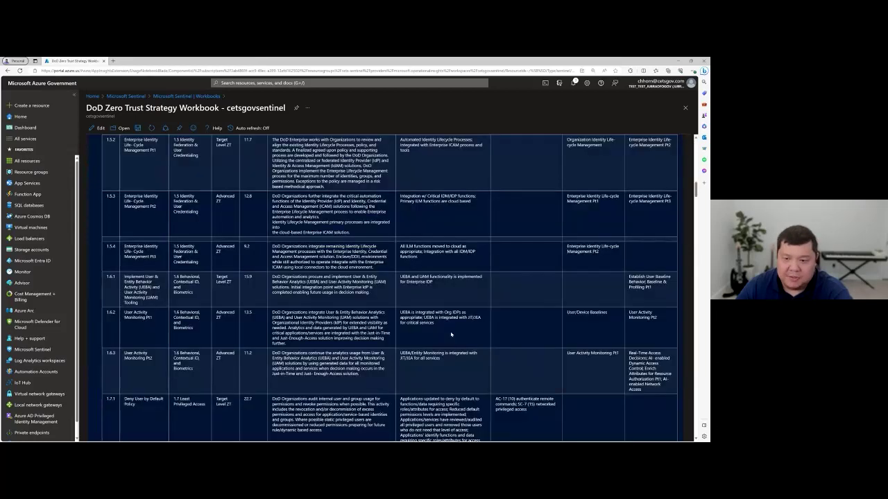
{"action": "scroll", "coordinate": [452, 334], "scroll_direction": "up", "scroll_amount": 6}
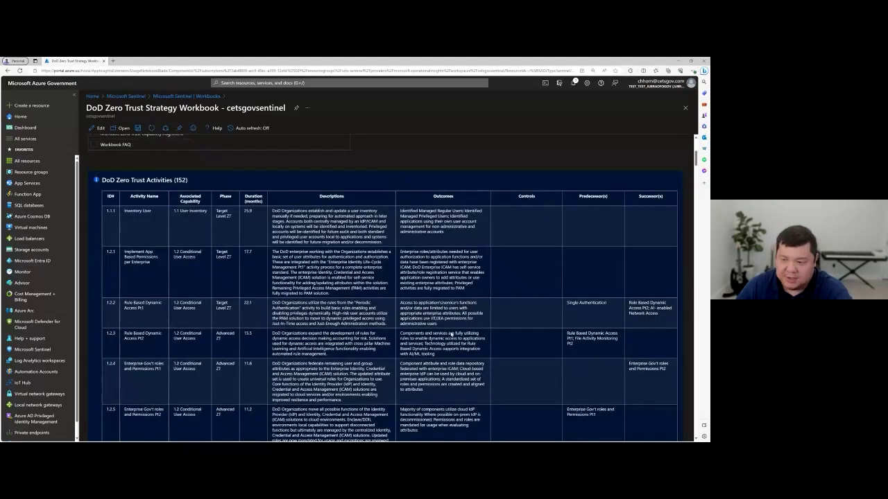
{"action": "scroll", "coordinate": [451, 333], "scroll_direction": "up", "scroll_amount": 2}
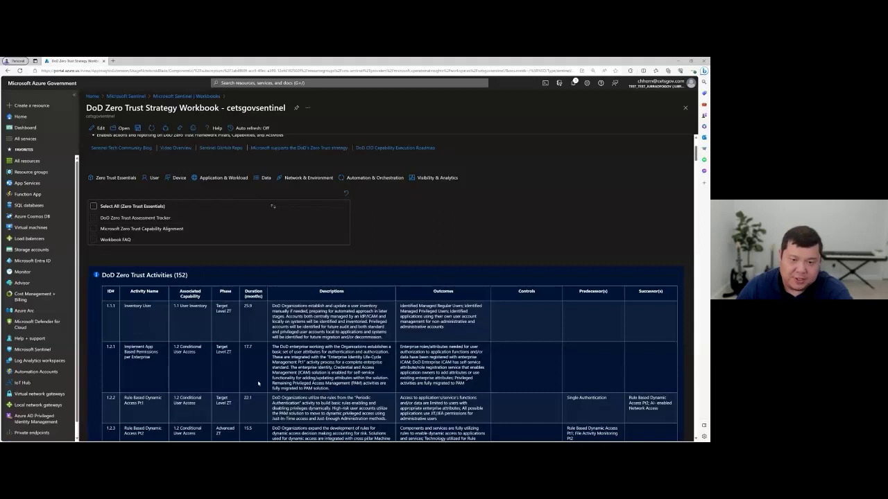
Show 1.1 User Inventory in the User pillar while the DoD Zero Trust Activities list is displayed.
{"action": "scroll", "coordinate": [304, 402], "scroll_direction": "up", "scroll_amount": 3}
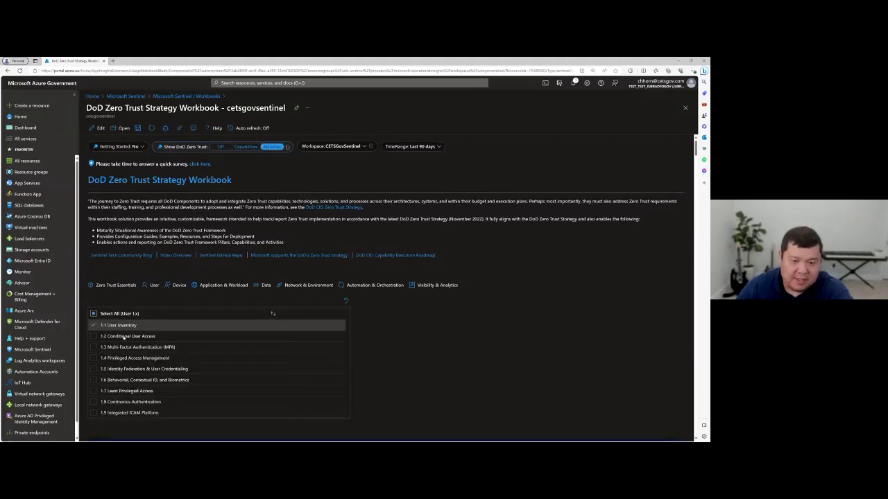
{"action": "scroll", "coordinate": [438, 348], "scroll_direction": "down", "scroll_amount": 2}
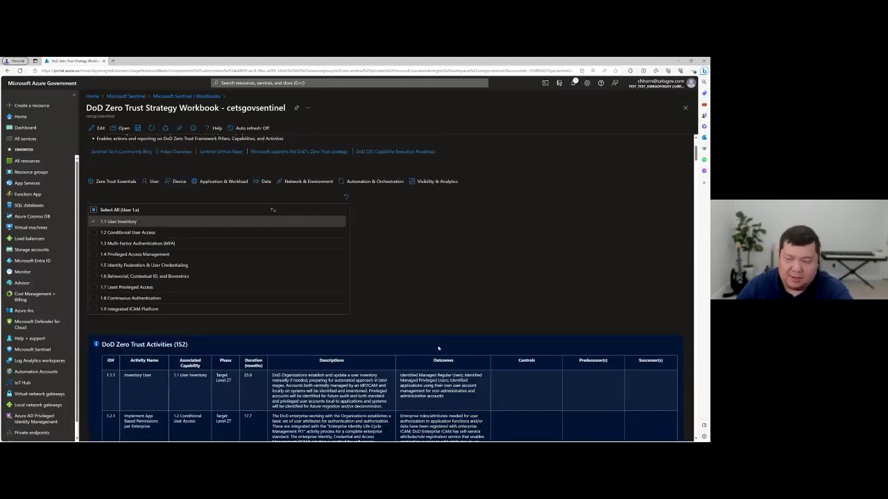
{"action": "scroll", "coordinate": [438, 348], "scroll_direction": "down", "scroll_amount": 1}
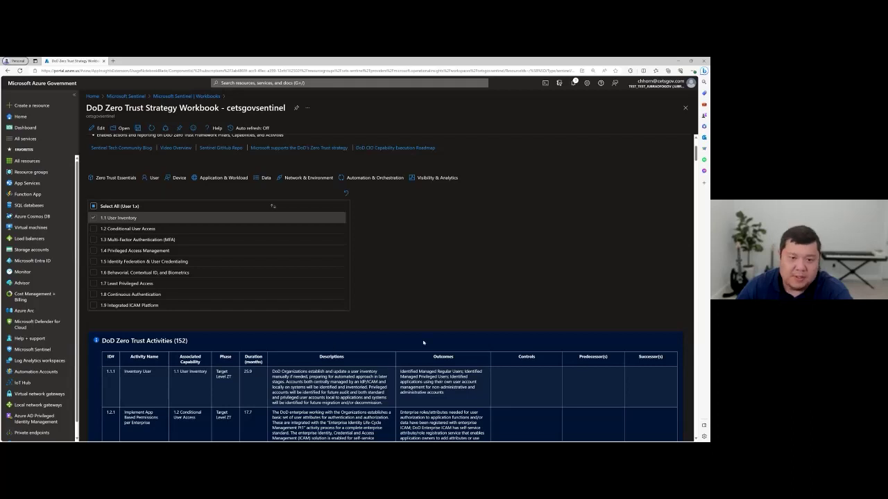
{"action": "scroll", "coordinate": [426, 343], "scroll_direction": "up", "scroll_amount": 2}
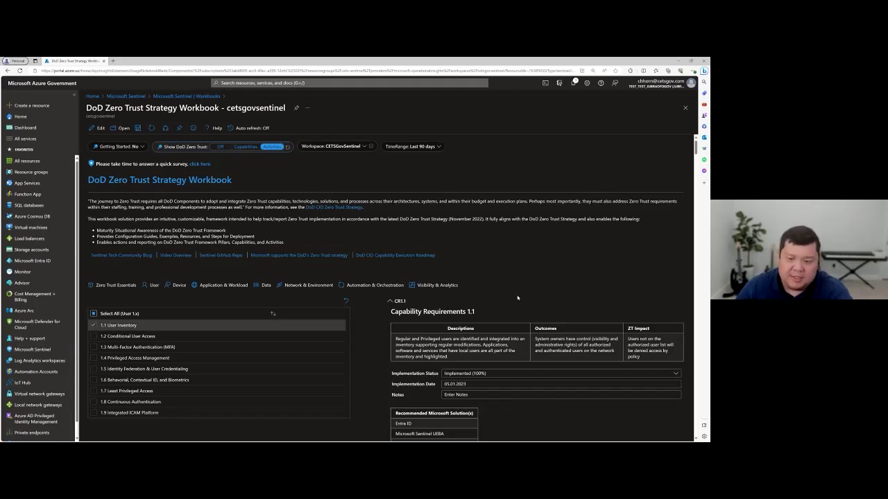
Review the 1.1 User Inventory requirements, portals, resources and example visuals, and set Show DoD Zero Trust to Off.
{"action": "scroll", "coordinate": [508, 320], "scroll_direction": "down", "scroll_amount": 3}
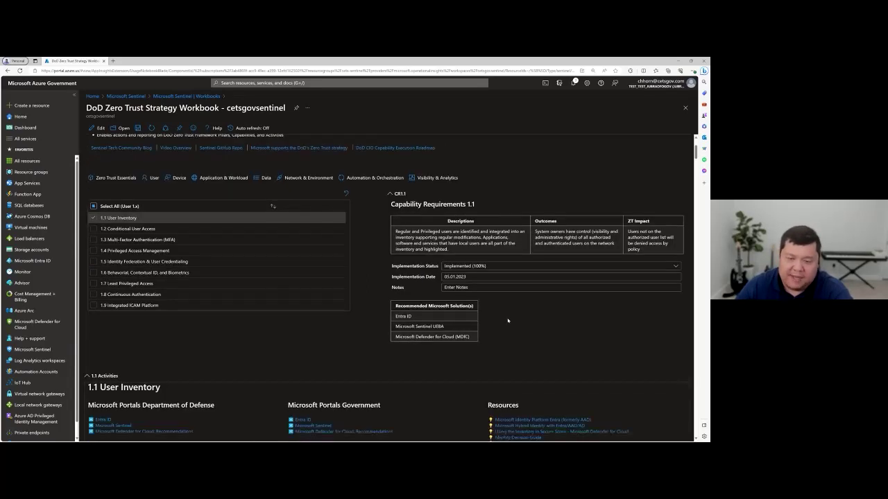
{"action": "scroll", "coordinate": [508, 320], "scroll_direction": "down", "scroll_amount": 6}
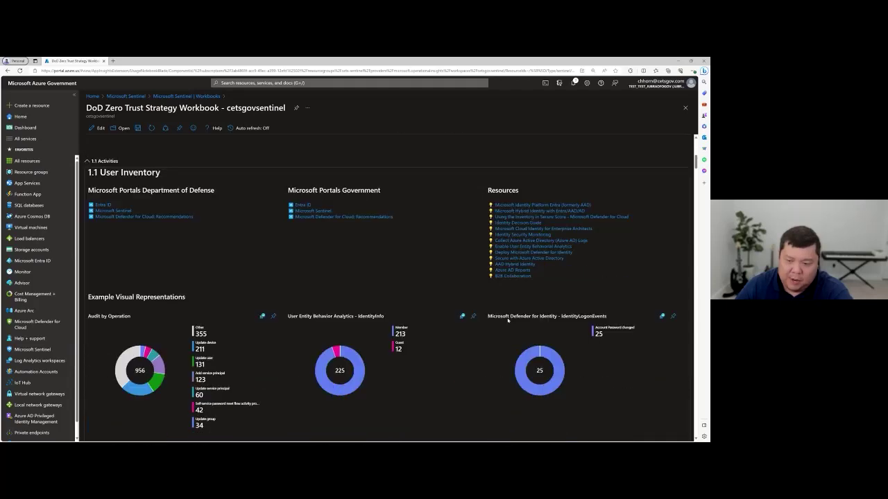
{"action": "scroll", "coordinate": [507, 320], "scroll_direction": "down", "scroll_amount": 15}
{"action": "scroll", "coordinate": [508, 320], "scroll_direction": "up", "scroll_amount": 14}
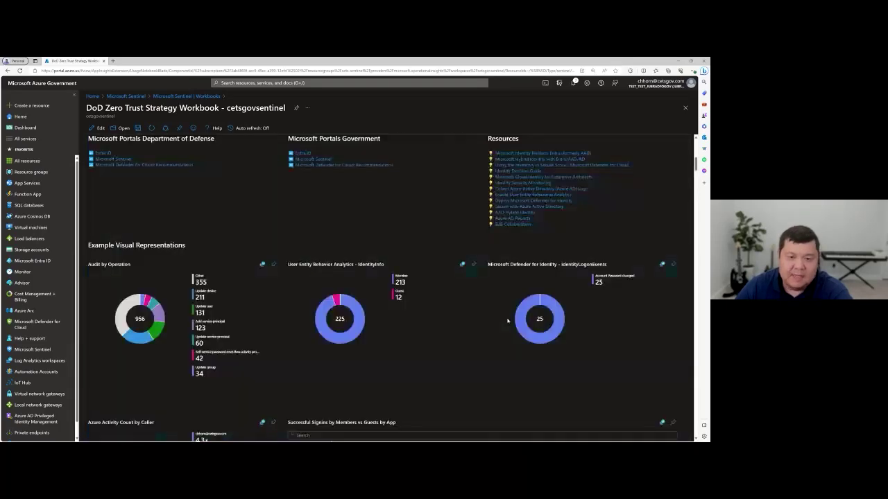
{"action": "scroll", "coordinate": [507, 320], "scroll_direction": "up", "scroll_amount": 10}
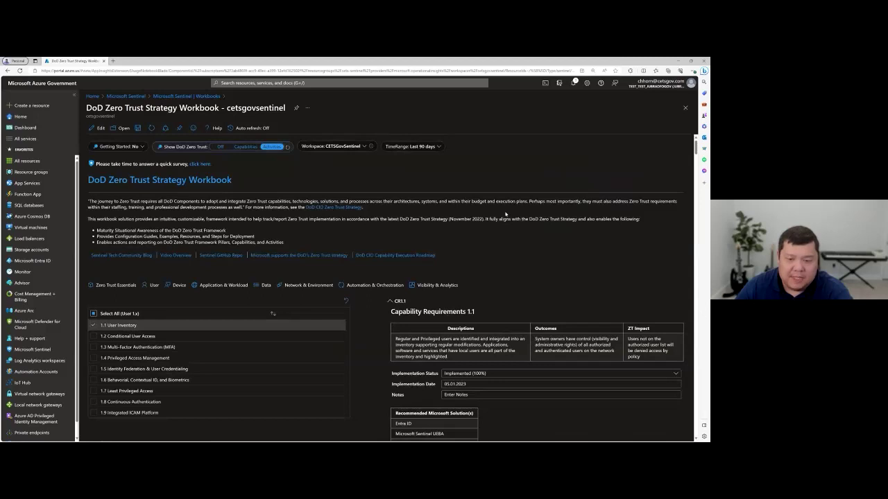
{"action": "left_click", "coordinate": [221, 147]}
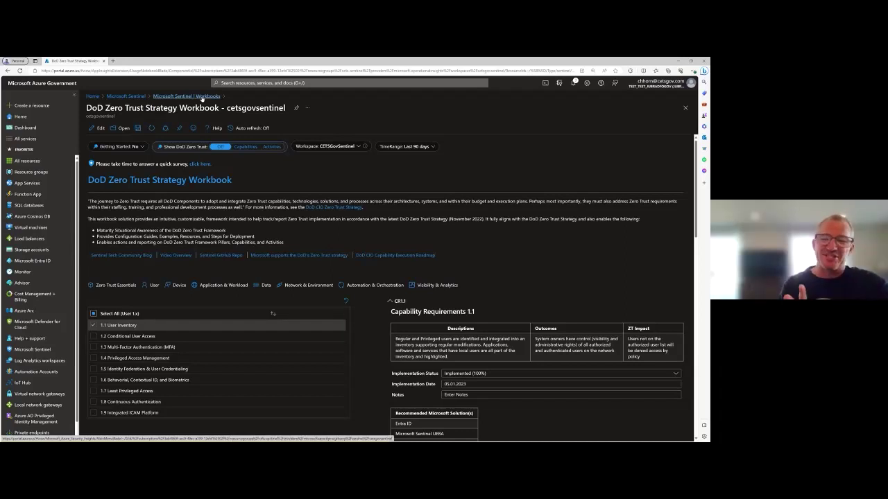
Open the Content hub of the CETSGovSentinel workspace in Microsoft Sentinel.
{"action": "left_click", "coordinate": [43, 351]}
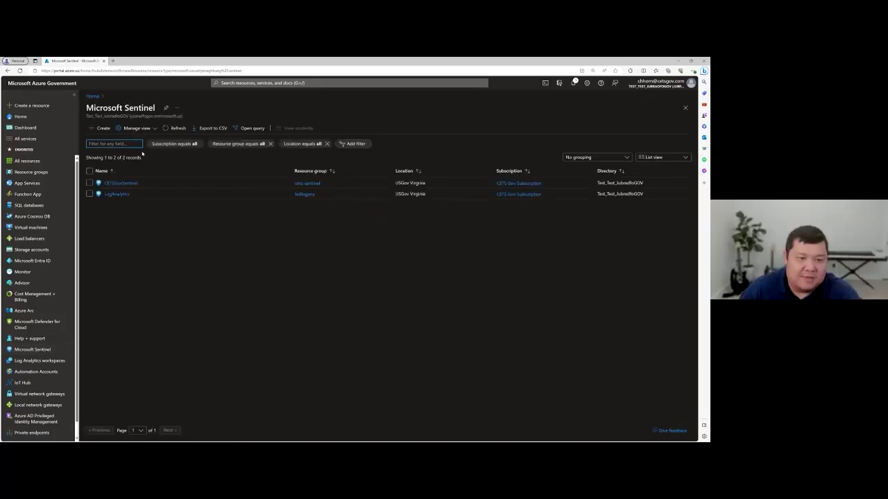
{"action": "left_click", "coordinate": [119, 184]}
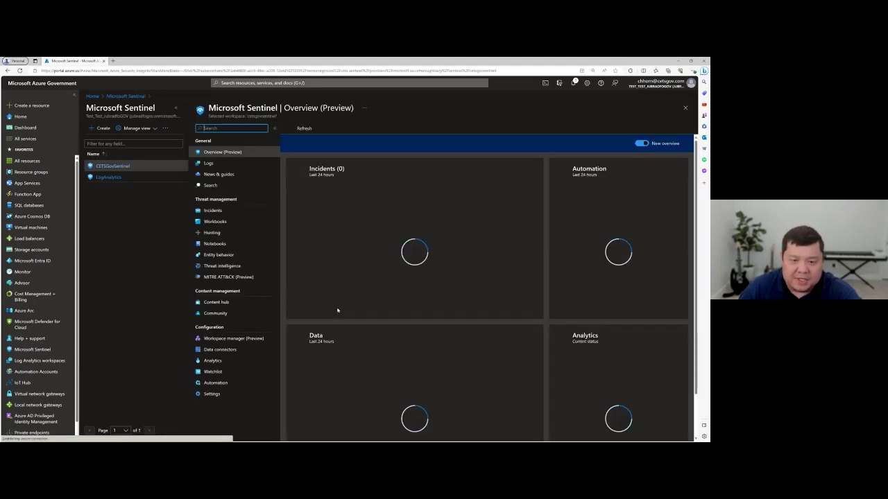
{"action": "left_click", "coordinate": [216, 302]}
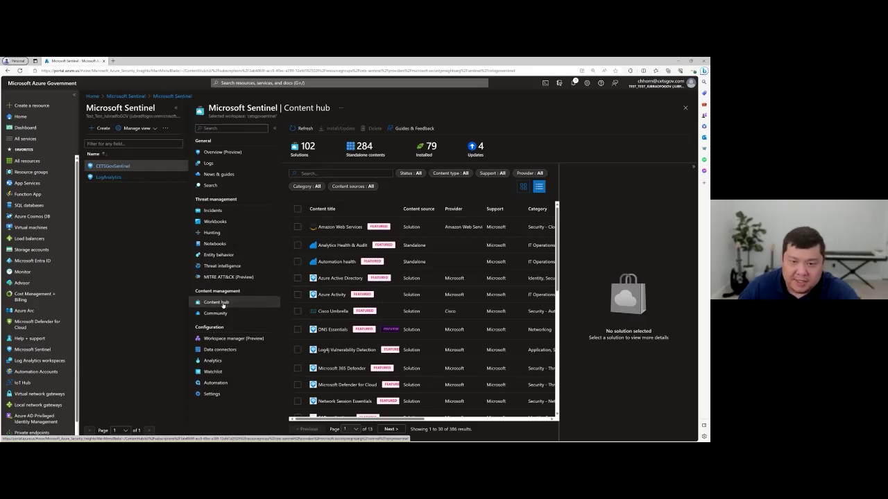
Search the Content hub for "dod" and show the details of the DoD Zero Trust Strategy Workbook.
{"action": "left_click", "coordinate": [348, 172]}
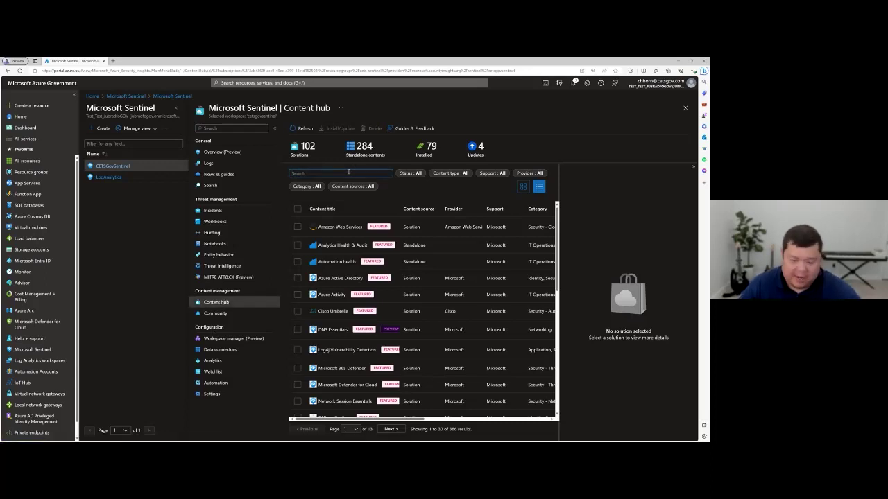
{"action": "type", "text": "dod"}
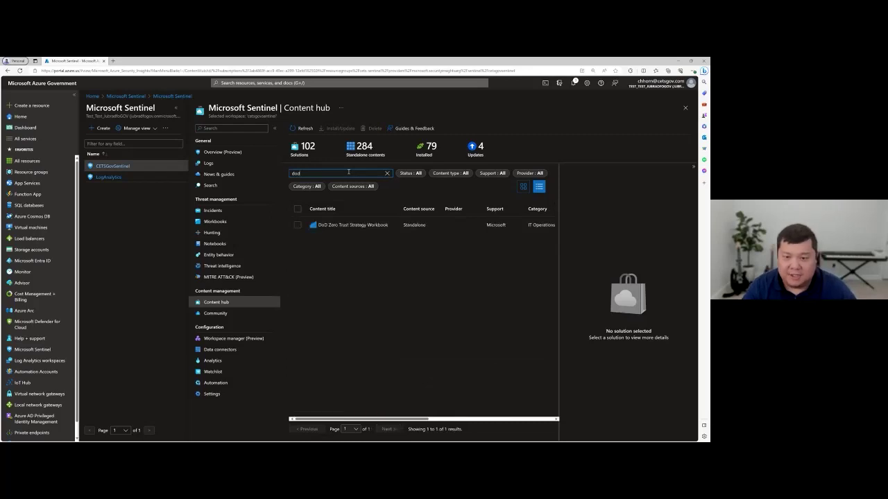
{"action": "left_click", "coordinate": [316, 227]}
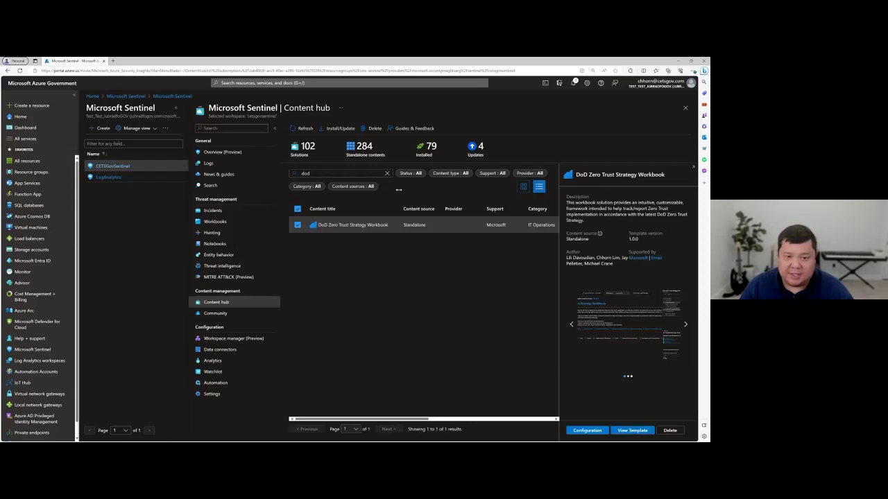
Find the DoD Zero Trust Strategy Workbook among the workspace's saved workbooks and select it.
{"action": "left_click", "coordinate": [219, 223]}
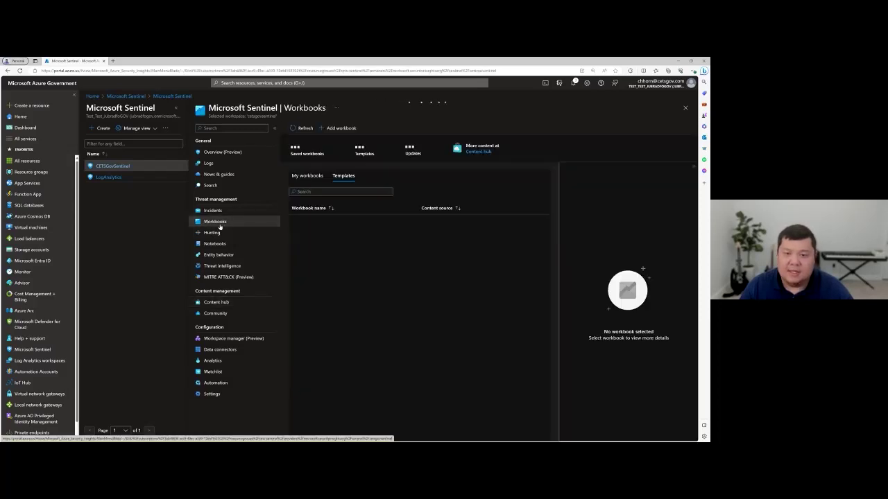
{"action": "left_click", "coordinate": [307, 175]}
{"action": "scroll", "coordinate": [375, 298], "scroll_direction": "down", "scroll_amount": 5}
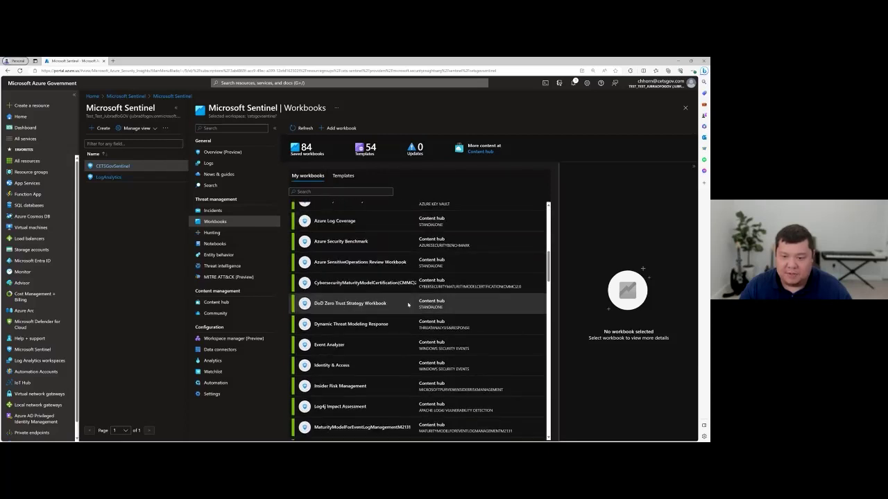
{"action": "left_click", "coordinate": [356, 307]}
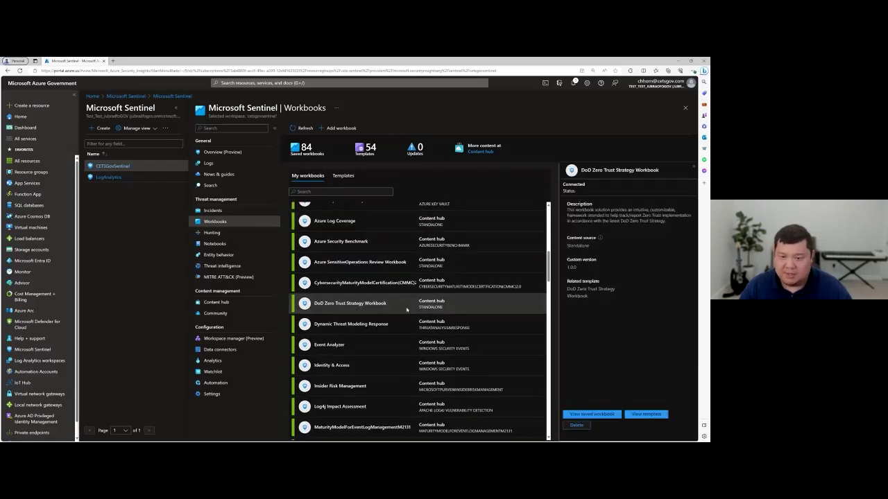